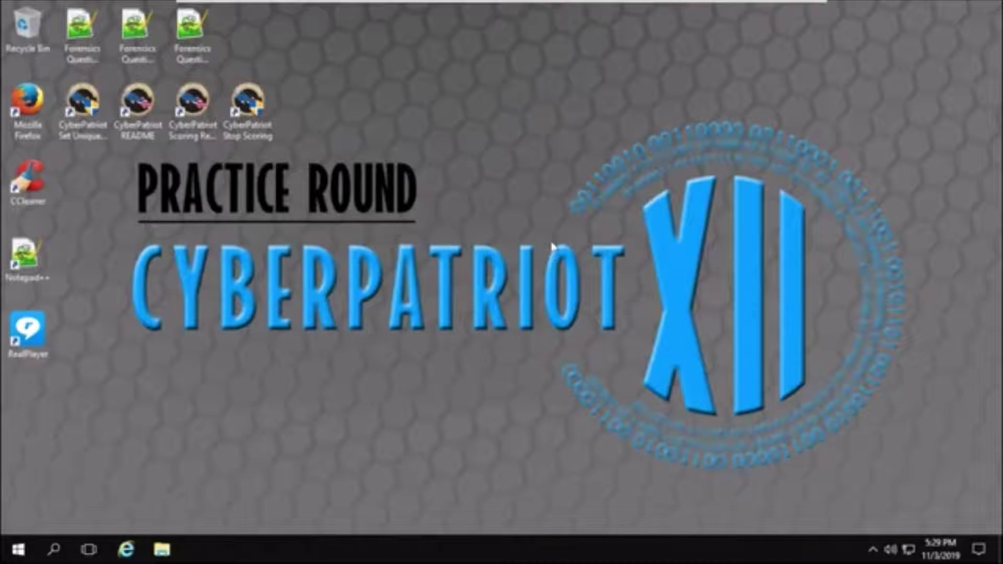
Step: Open Forensics Question 1.txt and scroll to its question about the two Remote Desktop group users
click(83, 37)
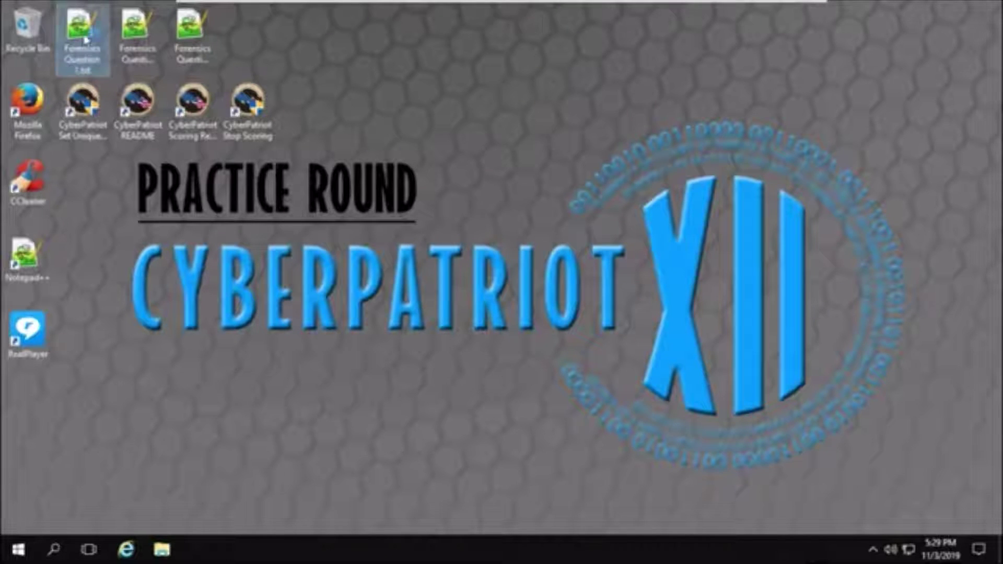
double_click(83, 38)
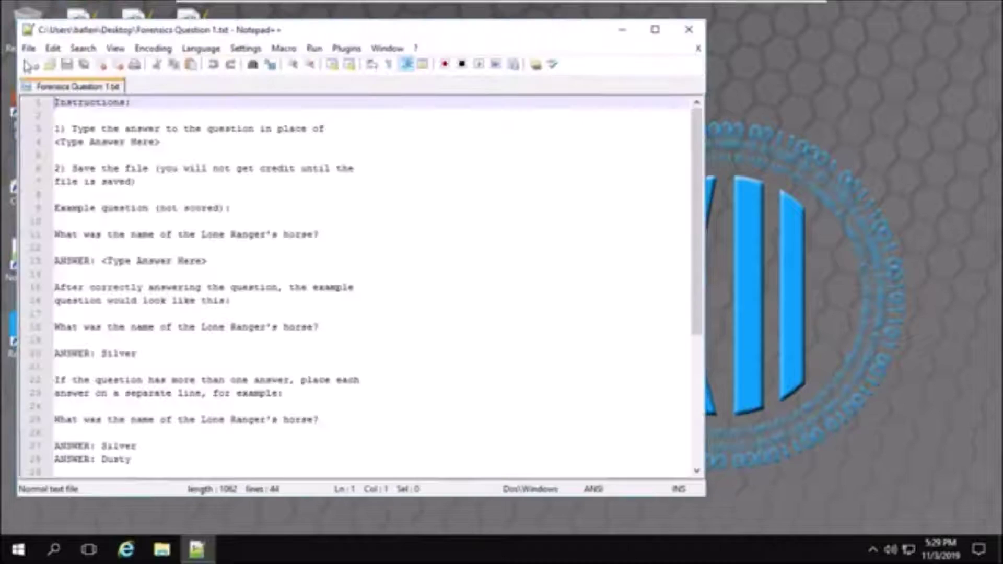
scroll(219, 206, down, 6)
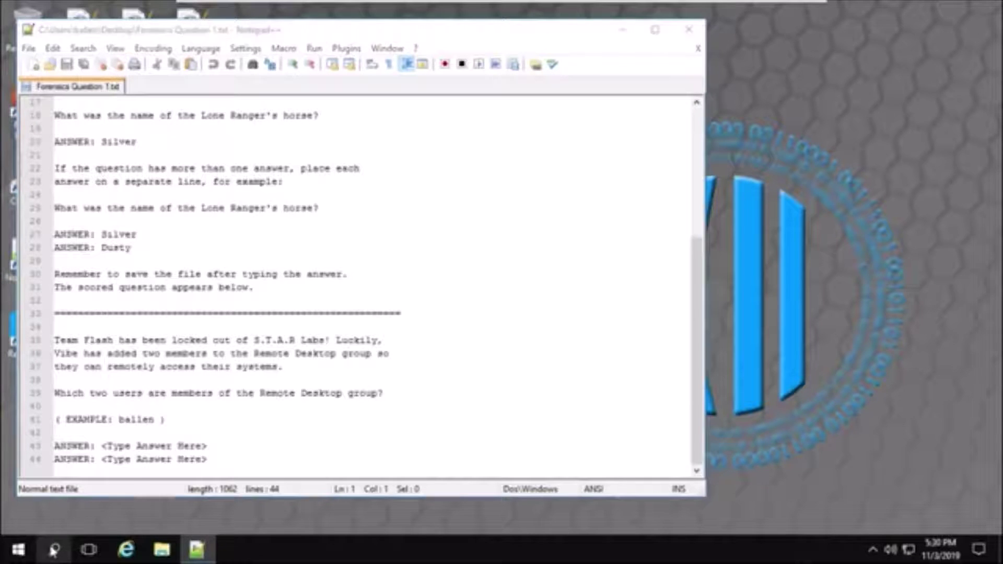
Step: Launch mmc from a Start menu search and approve it to run as administrator
click(27, 547)
text(m)
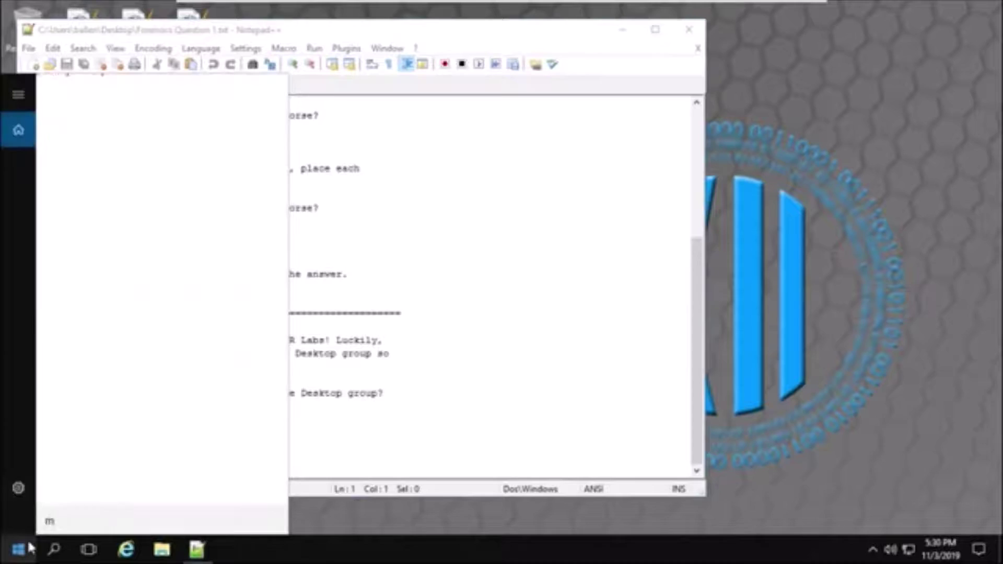
text(m)
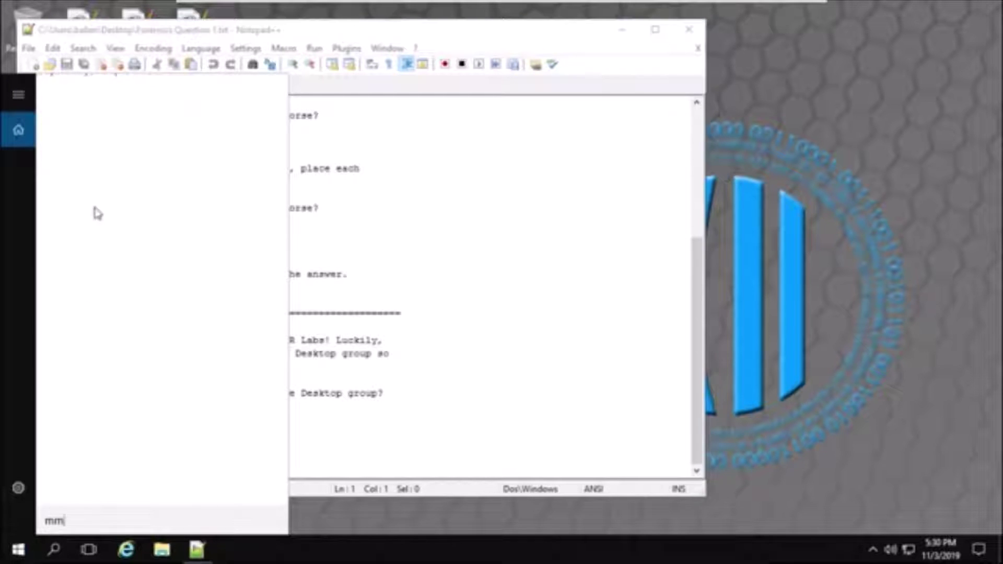
text(c)
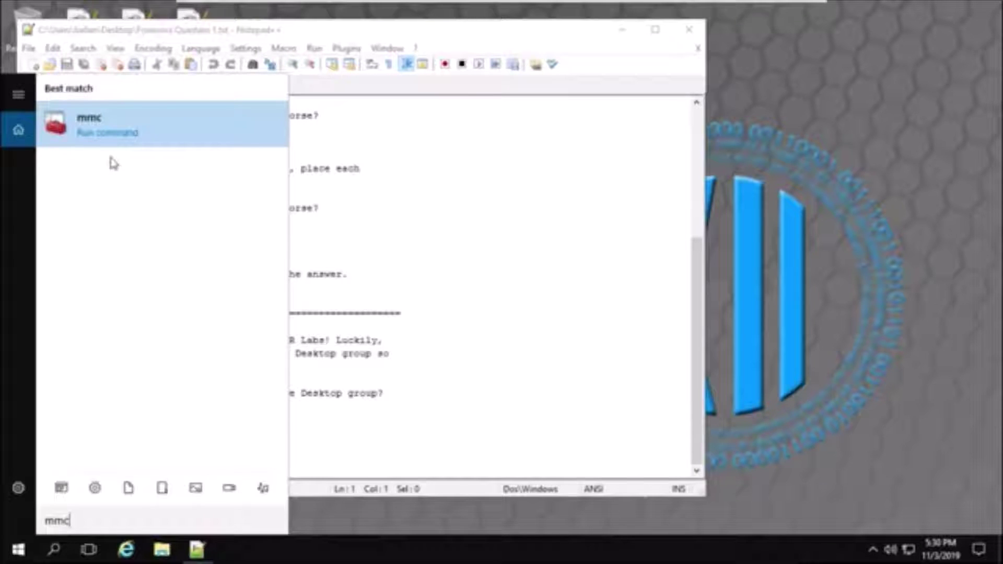
click(107, 116)
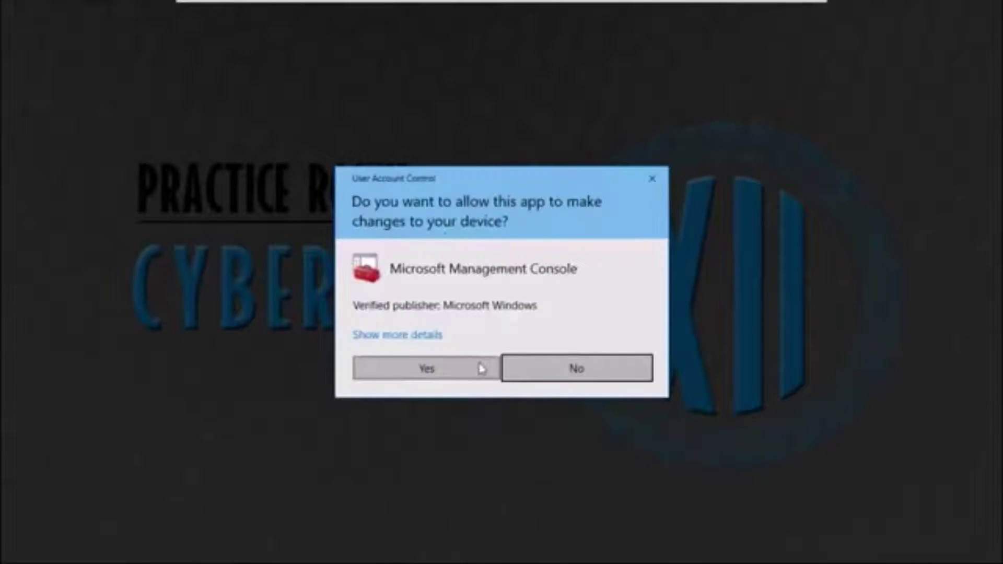
click(481, 368)
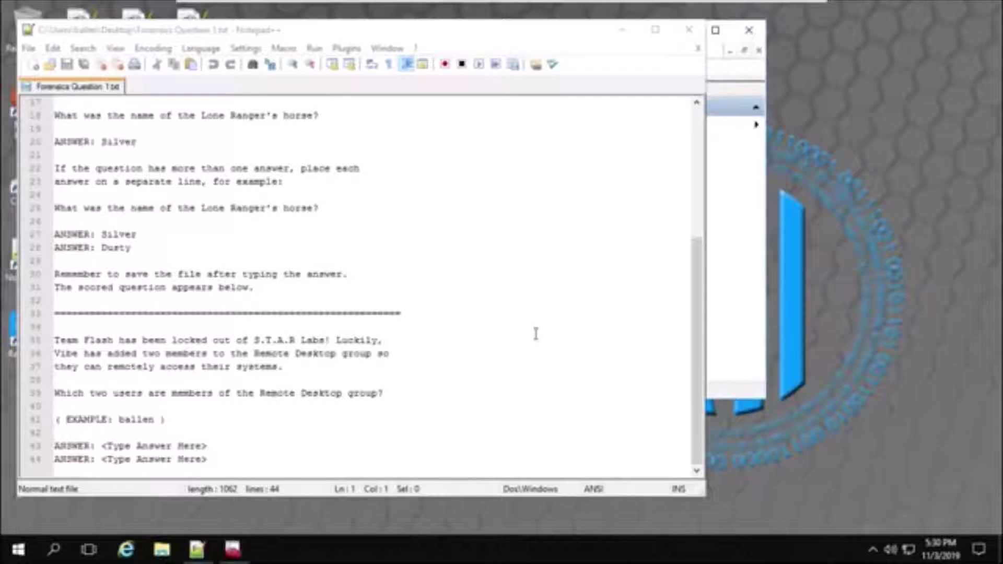
Step: Add the Local Users and Groups snap-in for the local computer through Add/Remove Snap-in
click(249, 552)
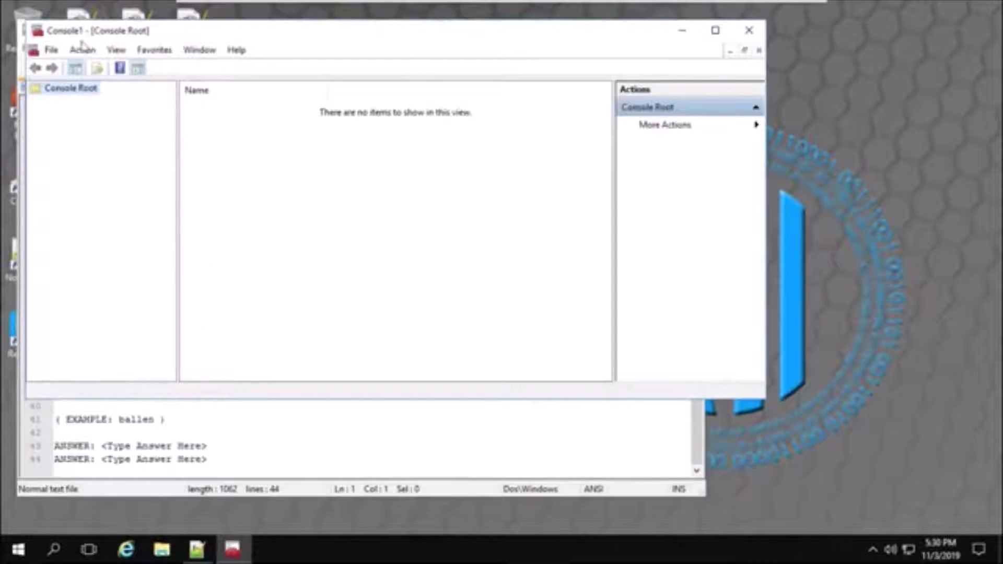
click(51, 49)
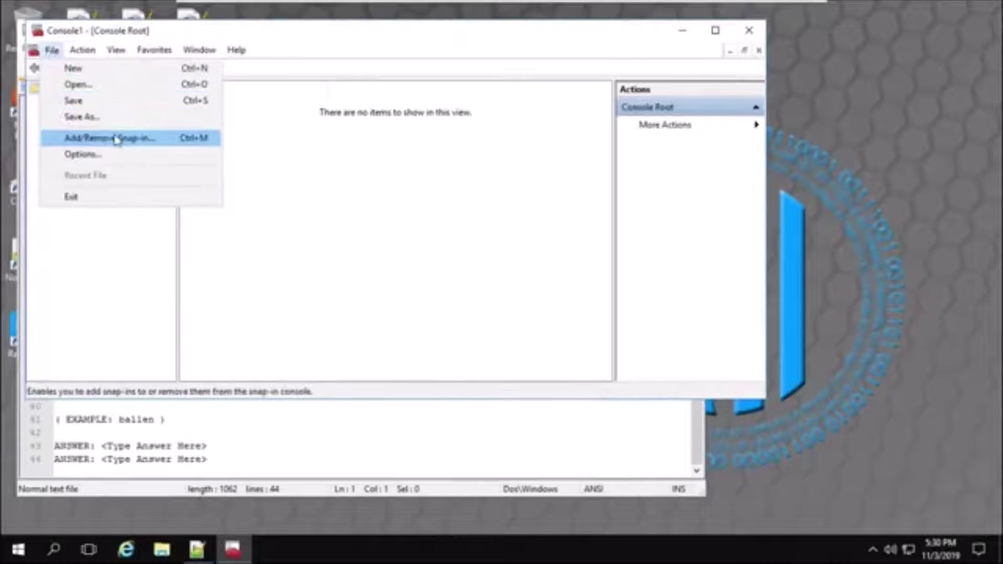
click(117, 139)
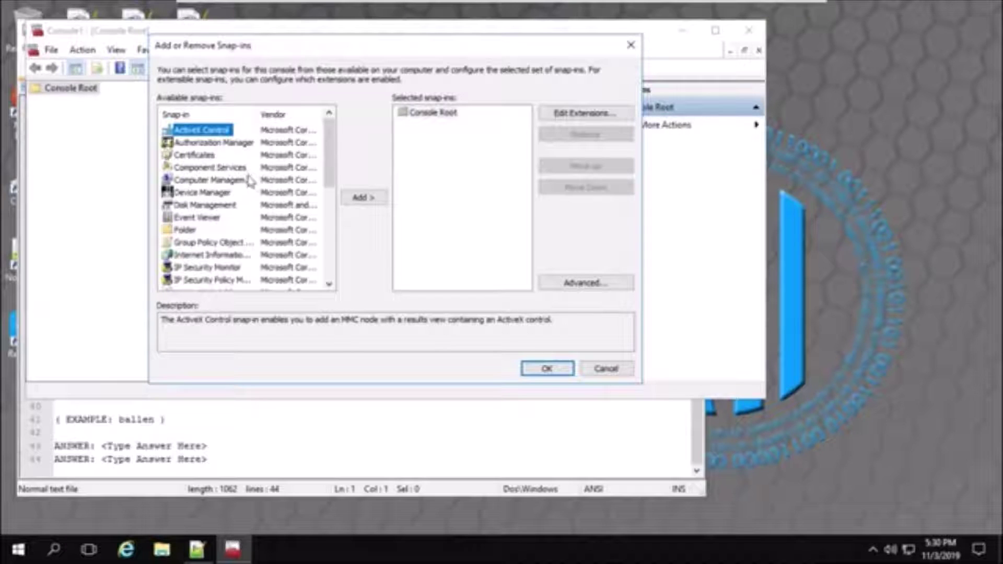
scroll(250, 183, down, 1)
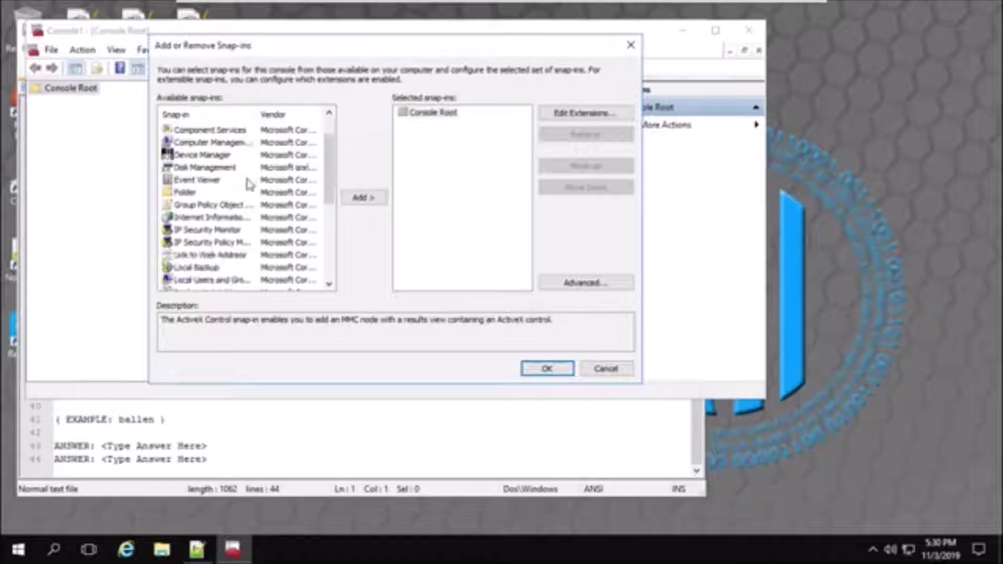
scroll(250, 185, down, 1)
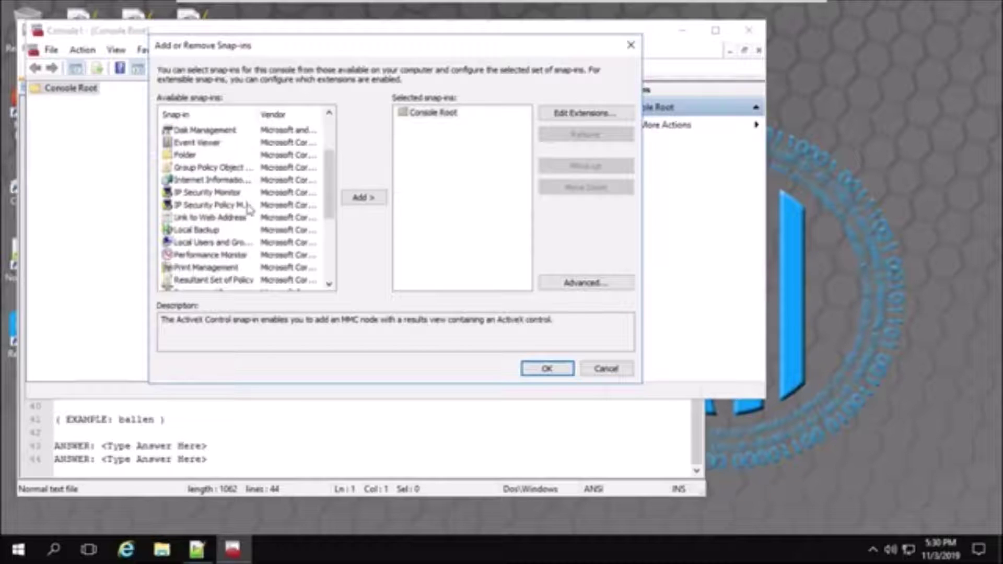
click(243, 245)
double_click(243, 249)
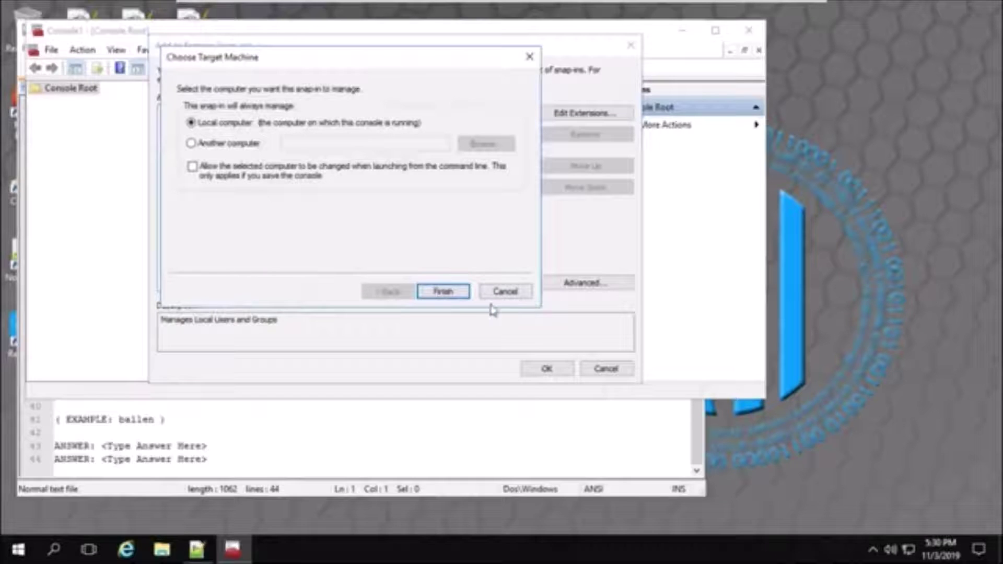
click(454, 293)
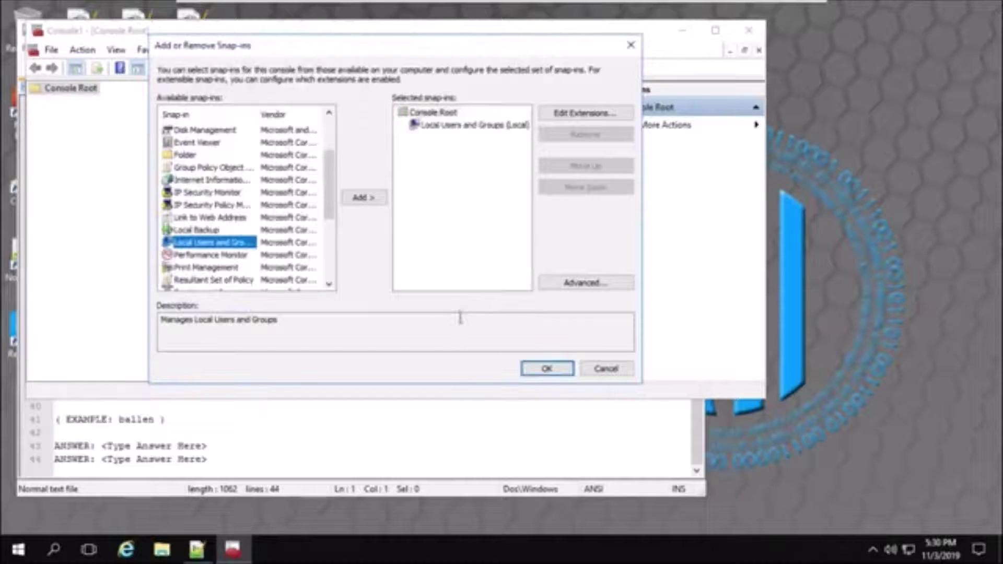
Step: Confirm the snap-in and expand Local Users and Groups to list the local groups
click(555, 371)
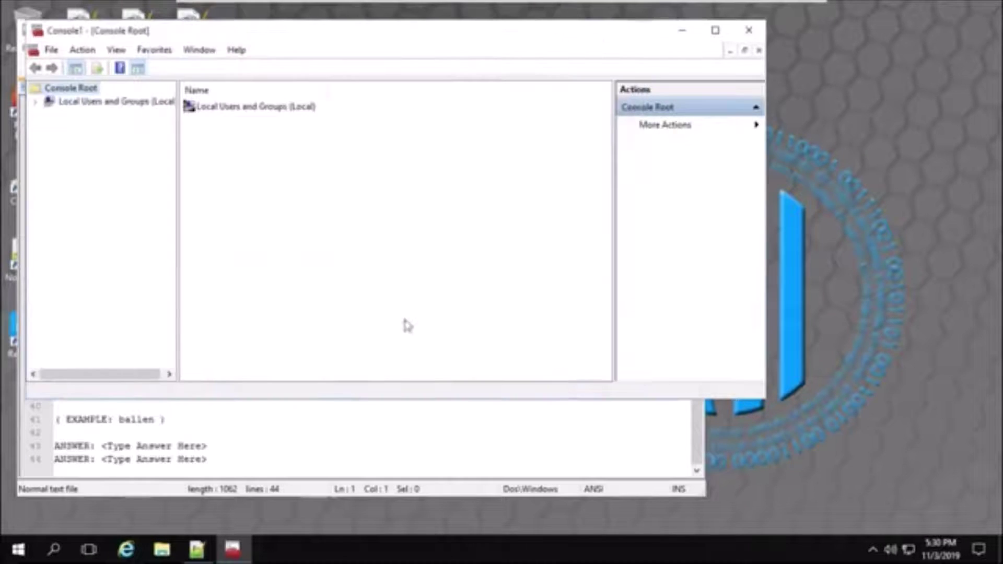
double_click(261, 108)
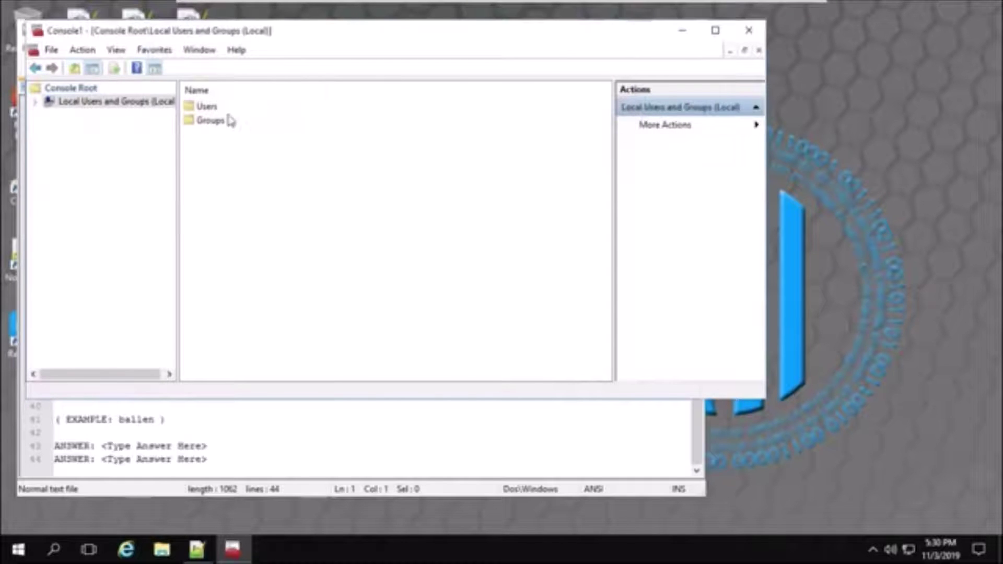
double_click(215, 121)
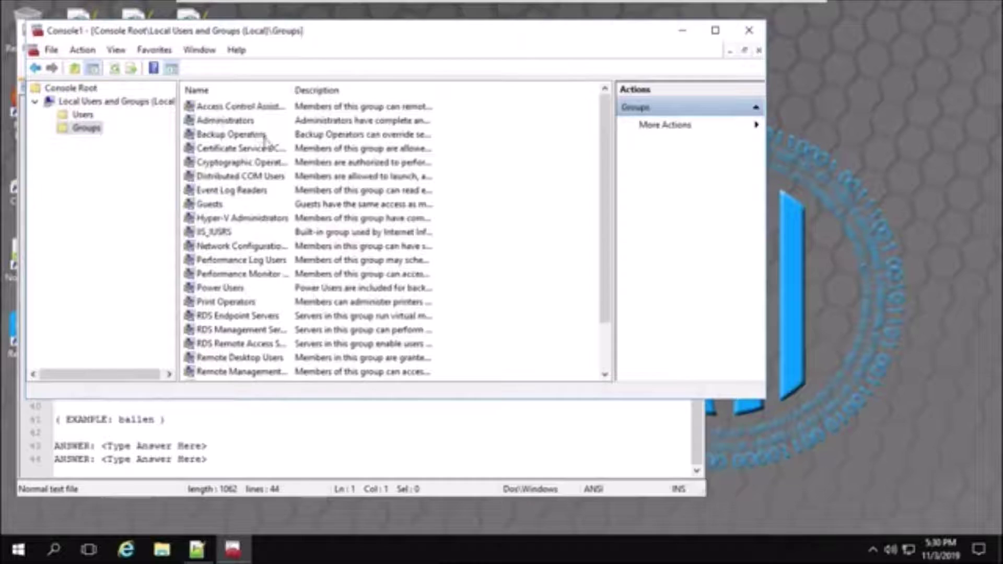
click(251, 433)
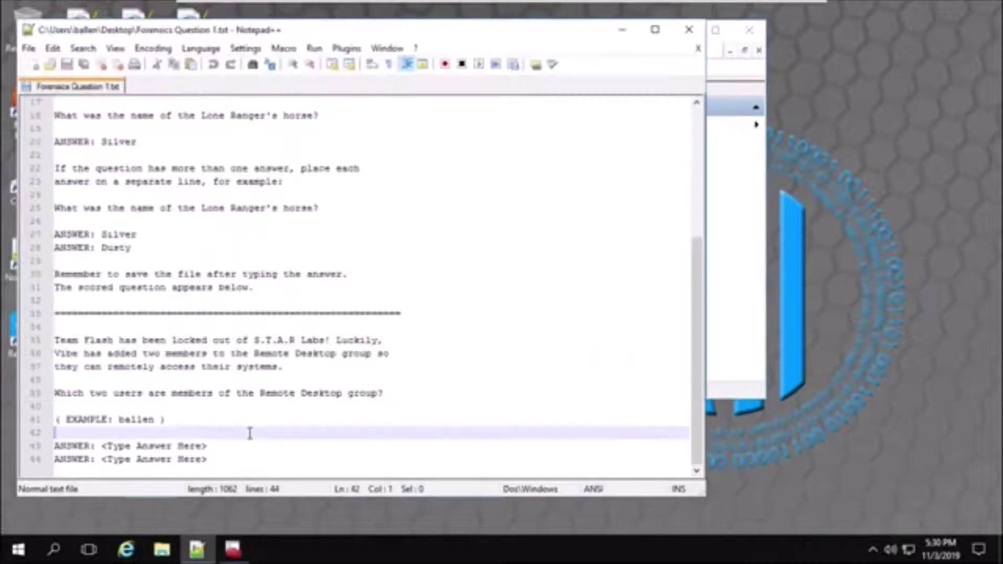
click(728, 373)
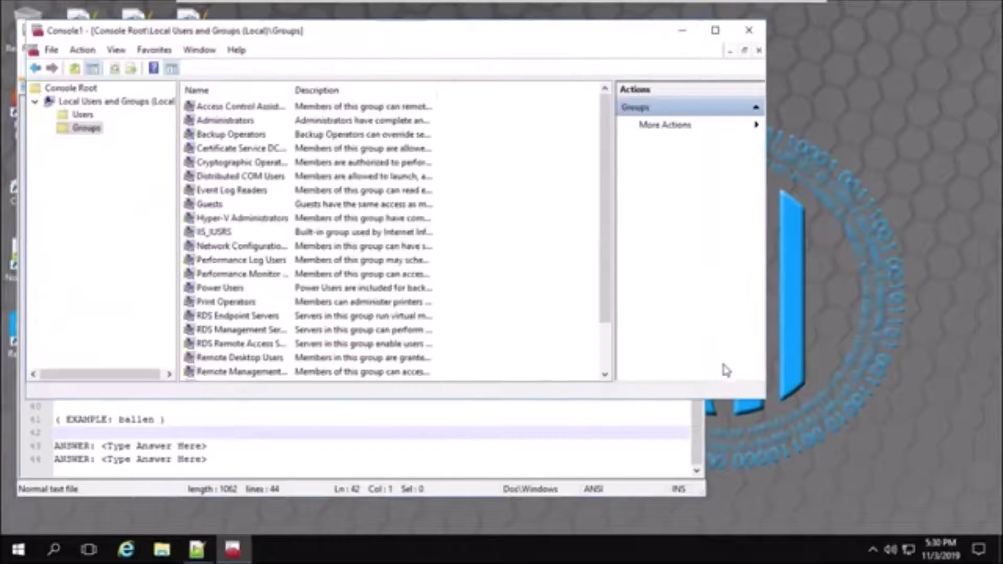
Step: Read the Remote Desktop Users group's members in its Properties, then select the answer placeholders on lines 43–44
click(282, 358)
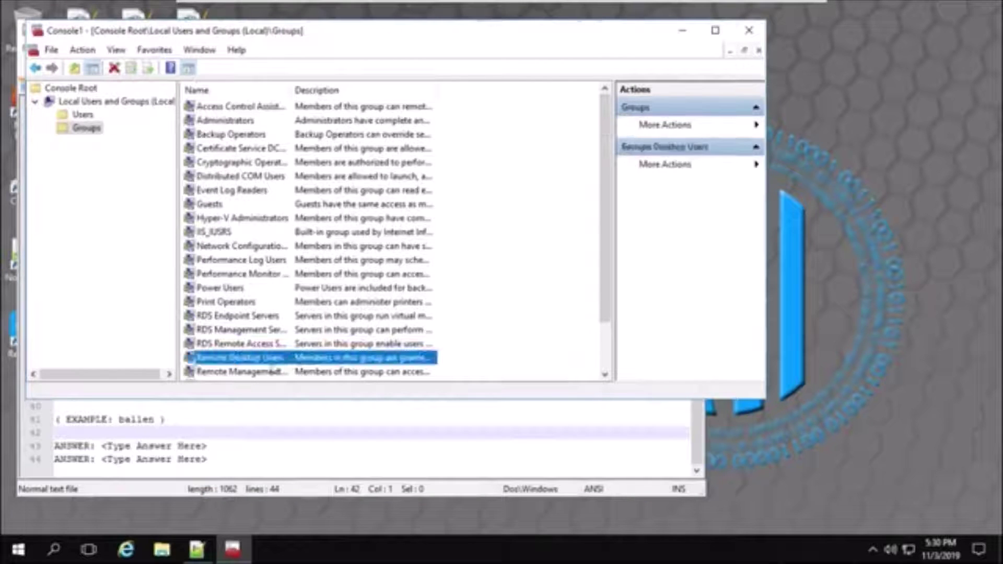
right_click(256, 360)
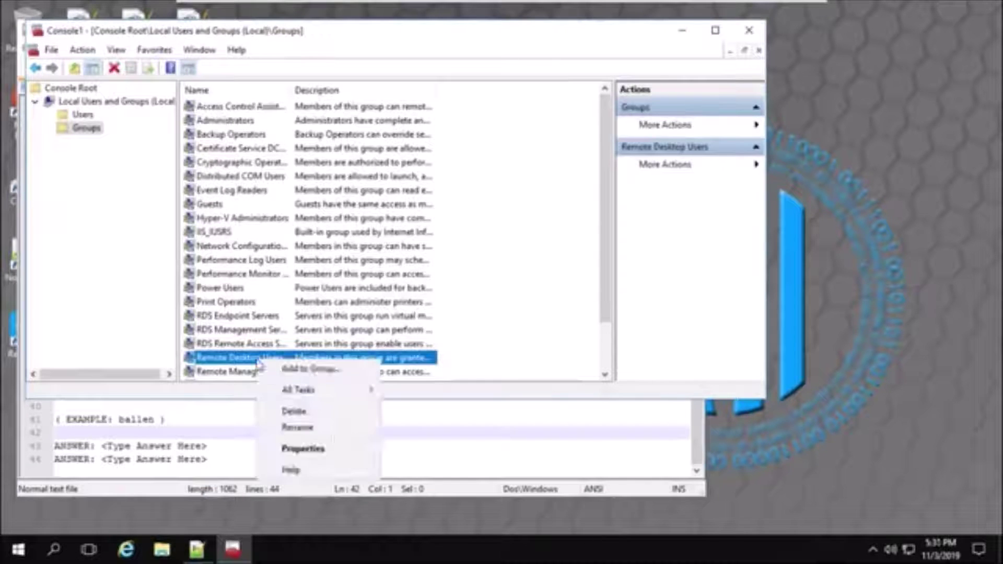
click(324, 451)
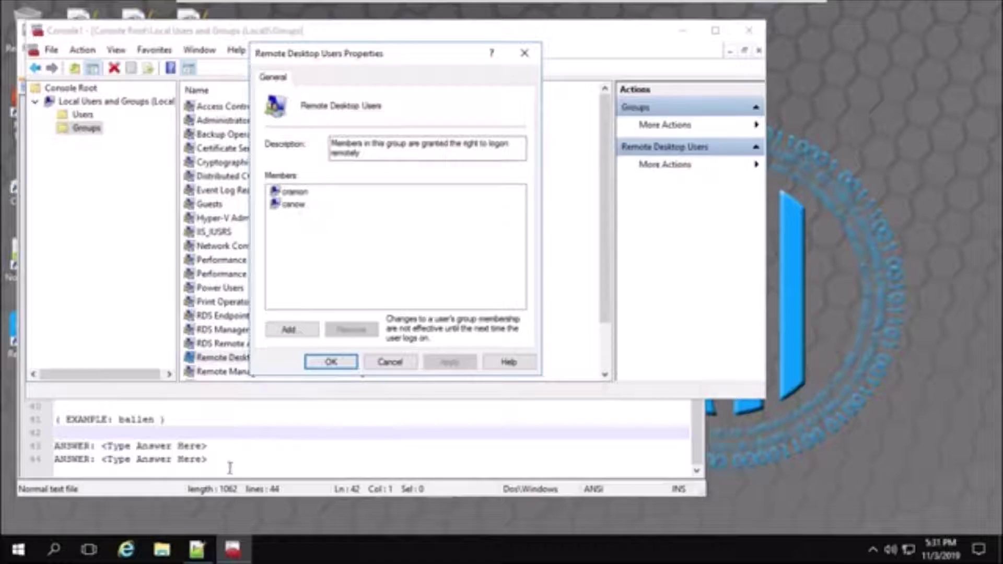
drag(222, 461, 104, 450)
Step: Replace the two ANSWER placeholders with the Remote Desktop Users members' usernames
click(104, 450)
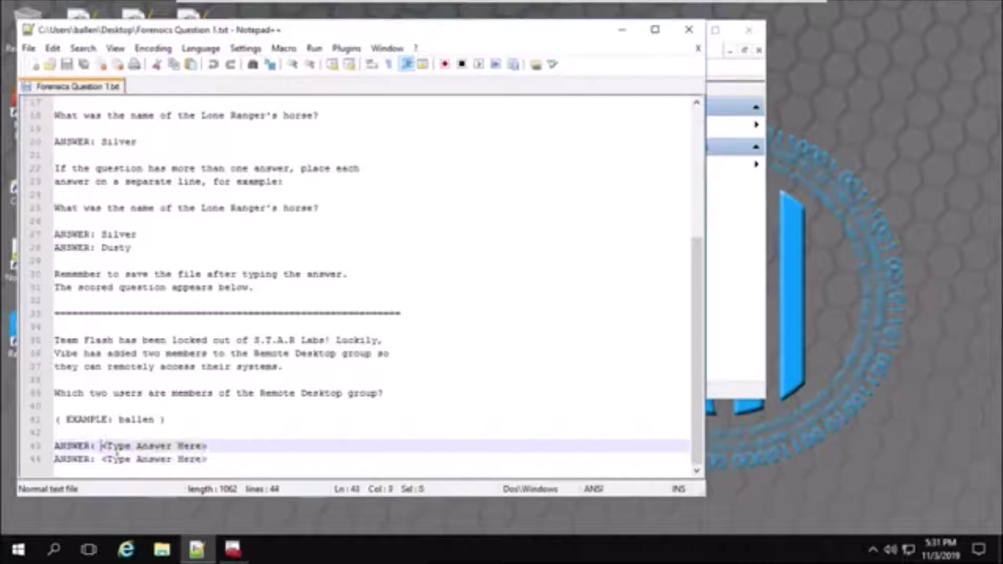
drag(220, 447, 103, 447)
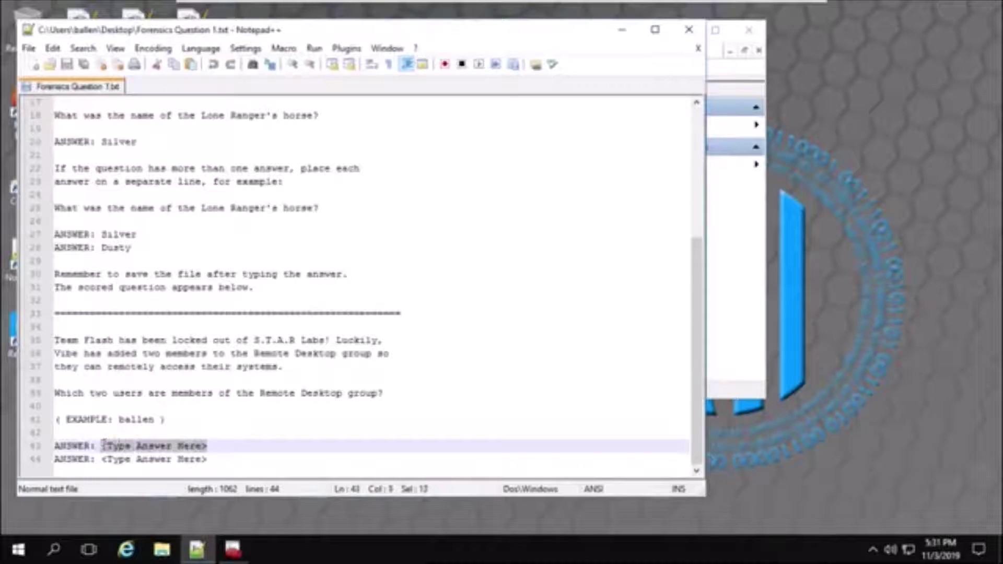
text(cdamon)
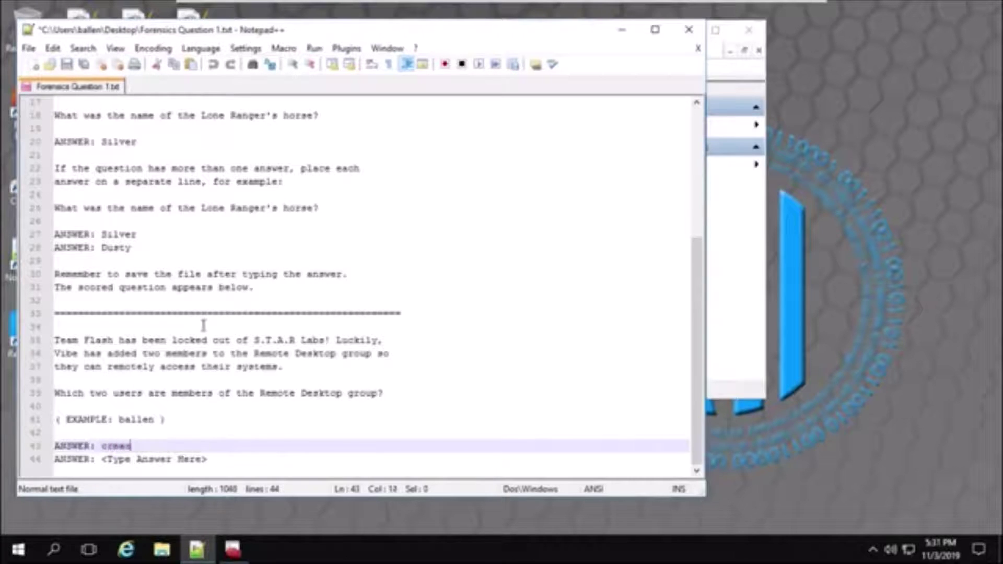
key(BackSpace)
key(BackSpace)
key(BackSpace)
key(BackSpace)
text(amon)
key(Down)
key(Right)
key(Right)
key(Right)
key(Right)
key(Right)
key(Right)
key(Right)
key(Right)
key(Right)
key(Right)
key(Right)
key(Right)
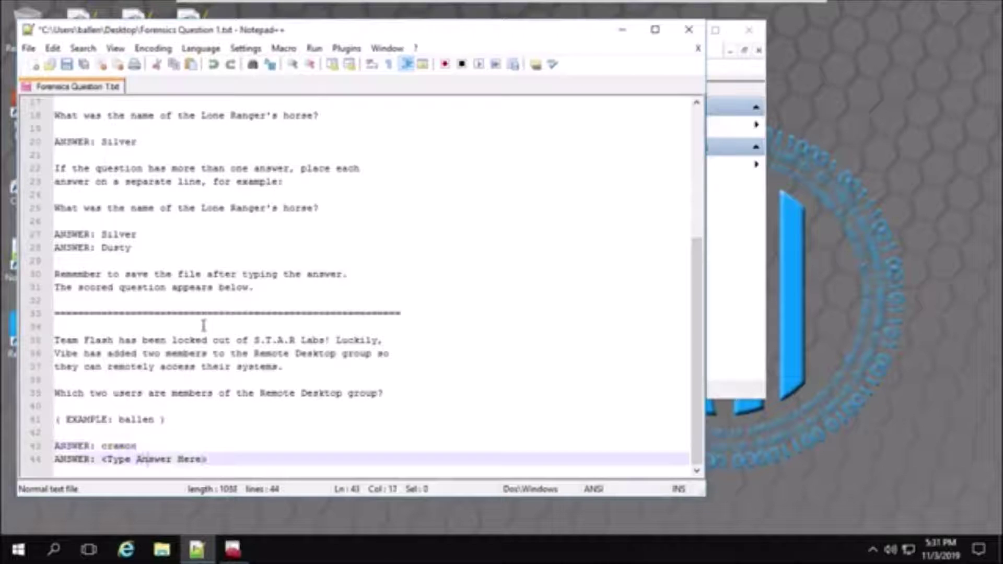
key(BackSpace)
key(BackSpace)
key(BackSpace)
key(BackSpace)
key(BackSpace)
key(BackSpace)
key(BackSpace)
key(BackSpace)
key(BackSpace)
key(BackSpace)
key(BackSpace)
key(BackSpace)
key(BackSpace)
key(BackSpace)
key(BackSpace)
key(BackSpace)
key(BackSpace)
key(BackSpace)
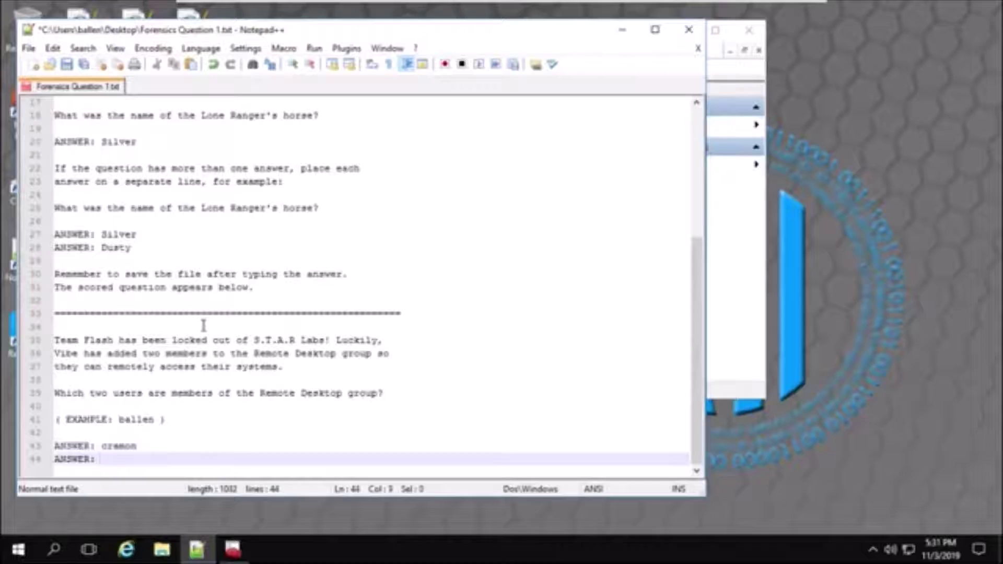
text(dann)
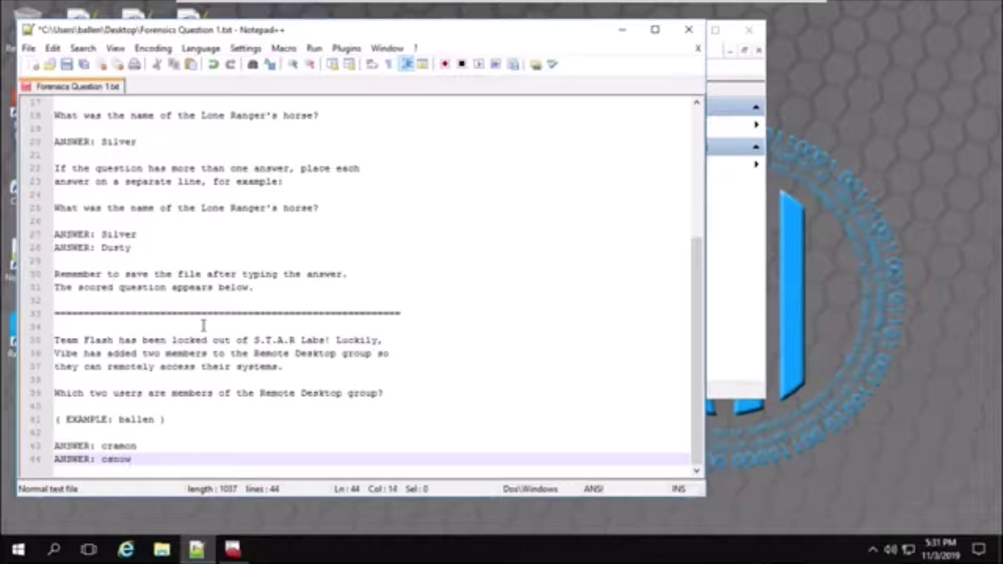
Step: Save the answered question file, close it, and minimize the management console
key(ctrl+s)
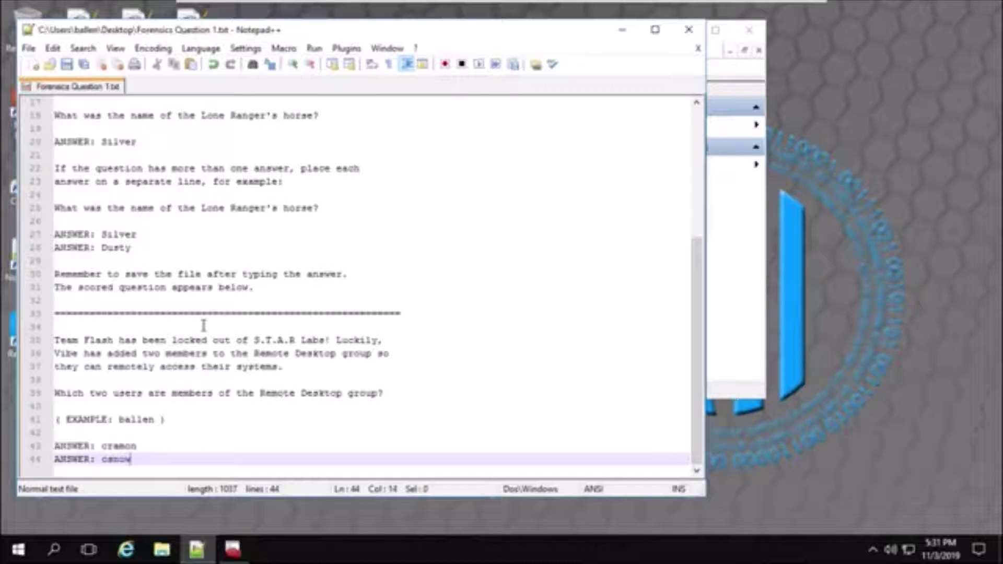
click(690, 32)
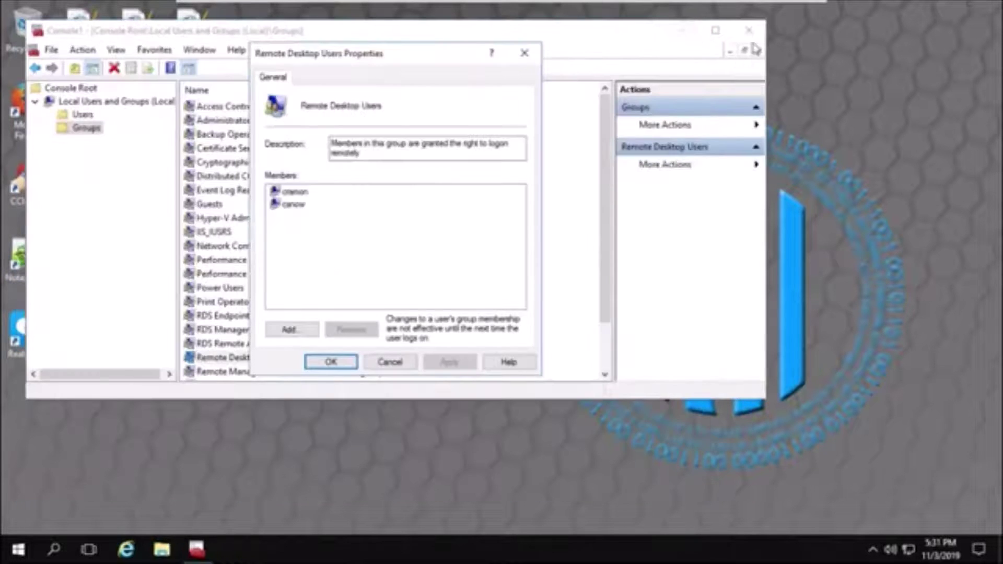
click(683, 33)
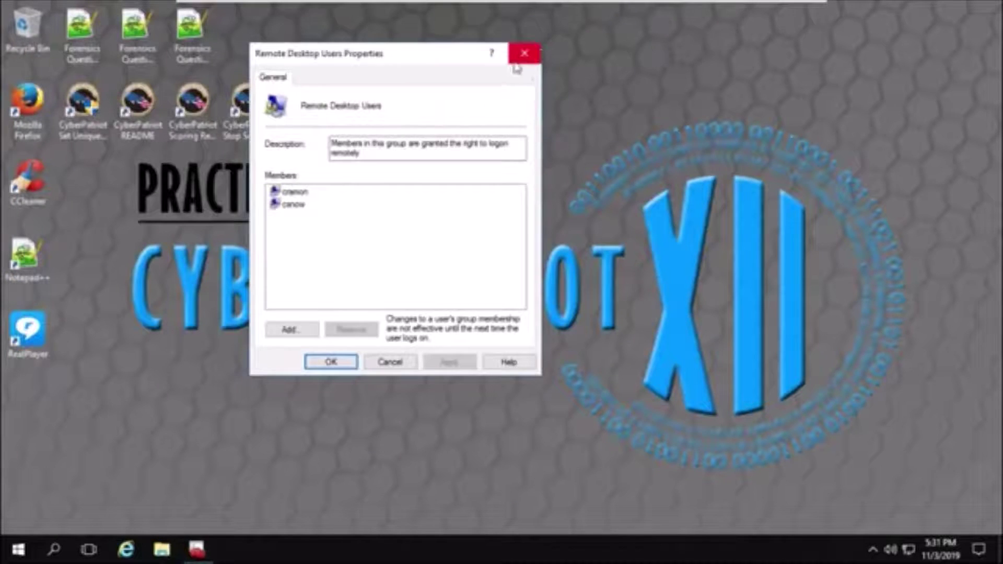
Step: Close the Remote Desktop Users properties and open Forensics Question 2.txt to its password.txt question
click(532, 55)
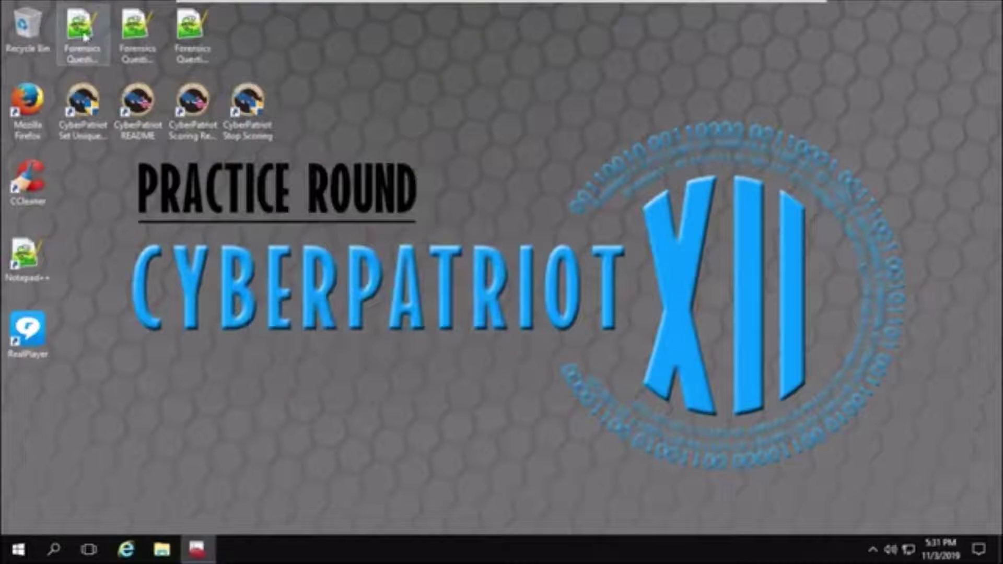
double_click(137, 32)
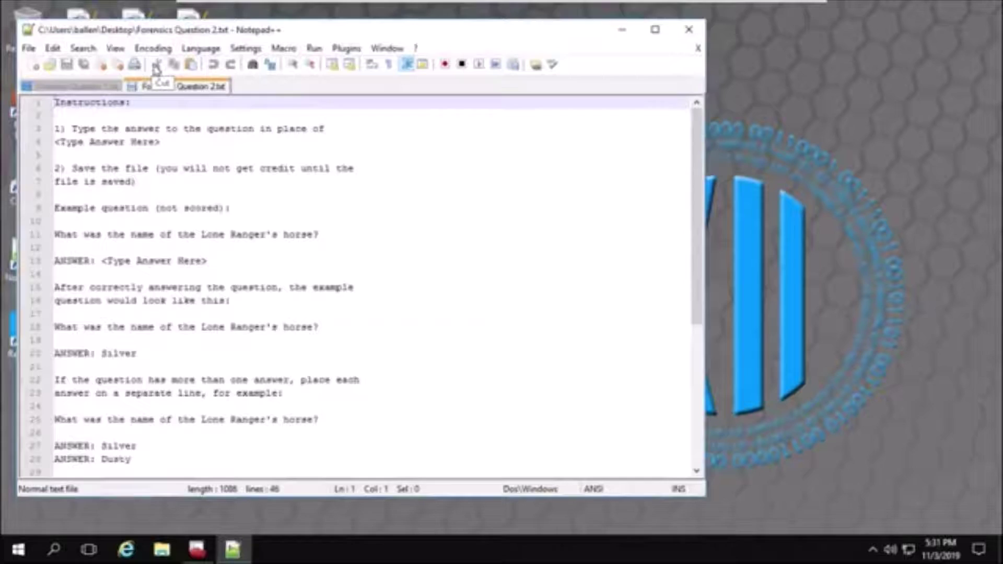
scroll(233, 260, down, 1)
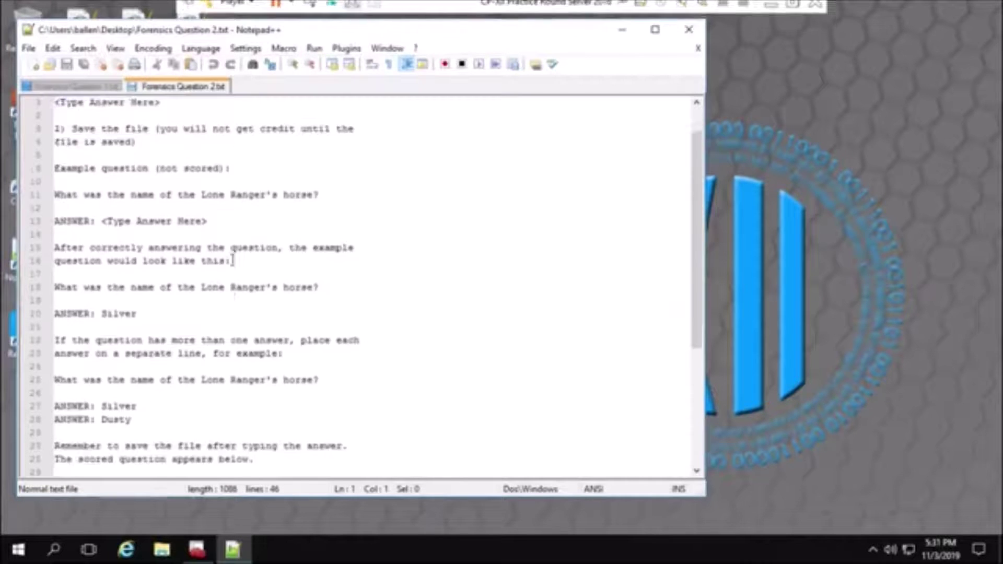
scroll(233, 260, down, 4)
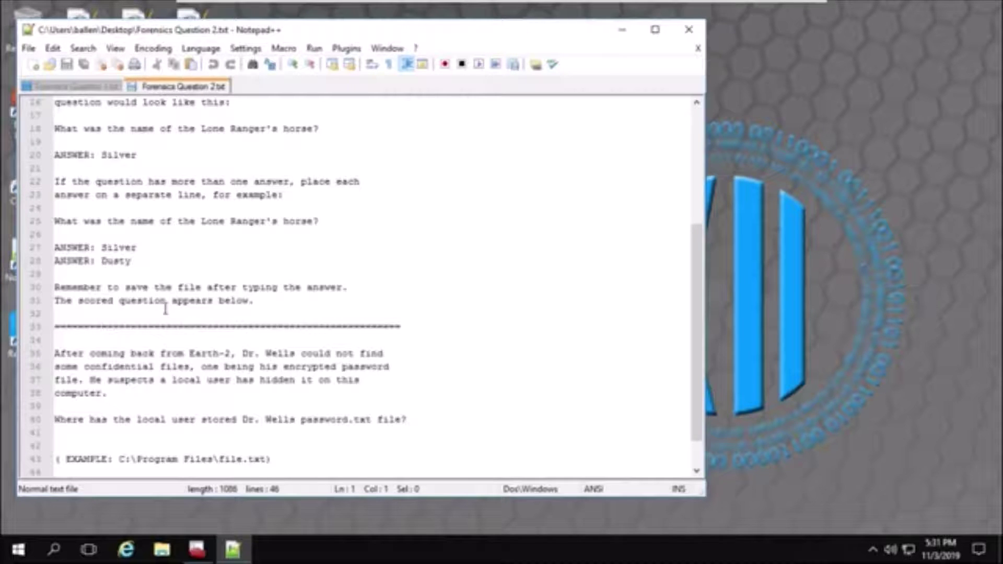
Step: Open File Explorer and lower the speaker volume from 67 to 32
click(163, 559)
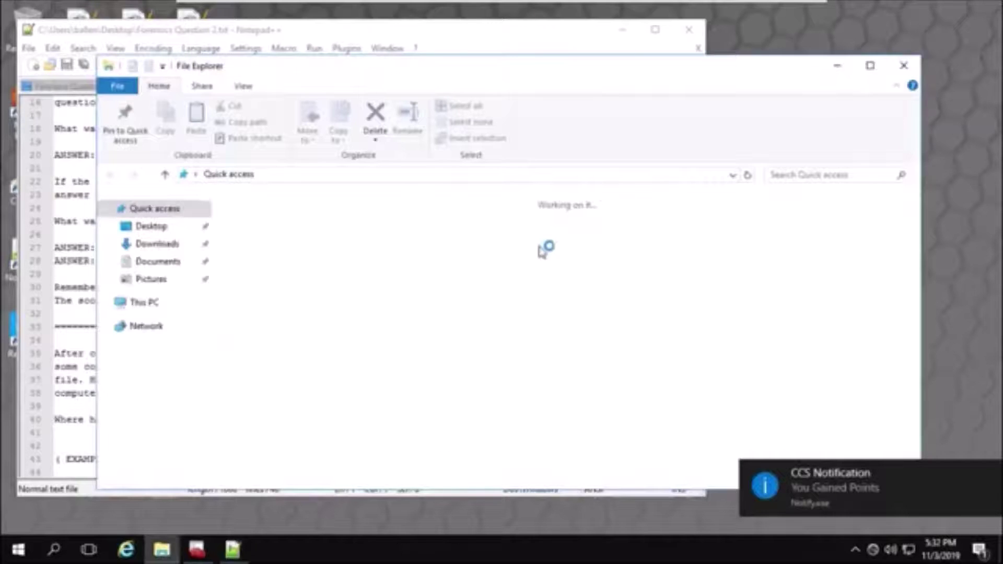
click(897, 548)
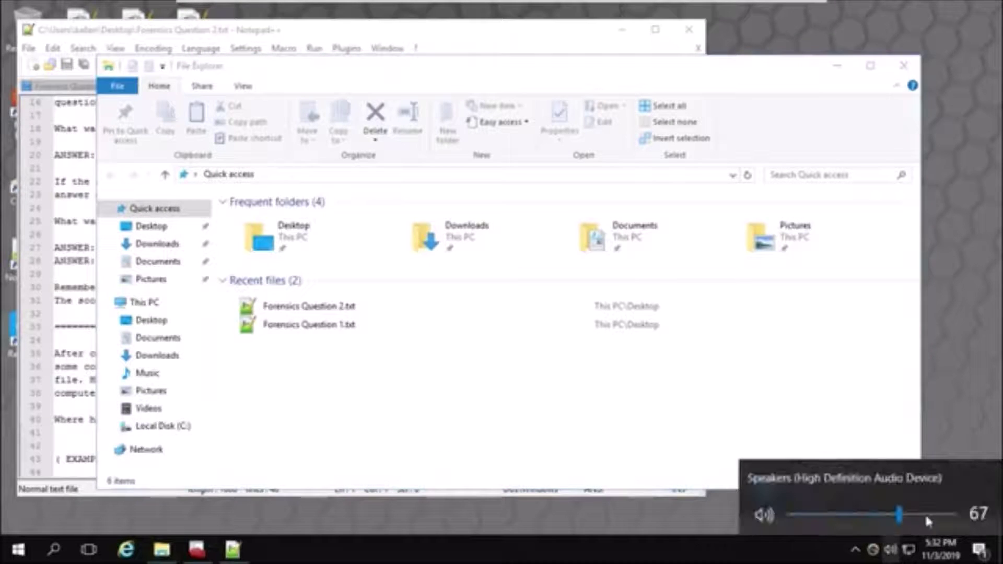
drag(900, 514, 843, 515)
click(808, 405)
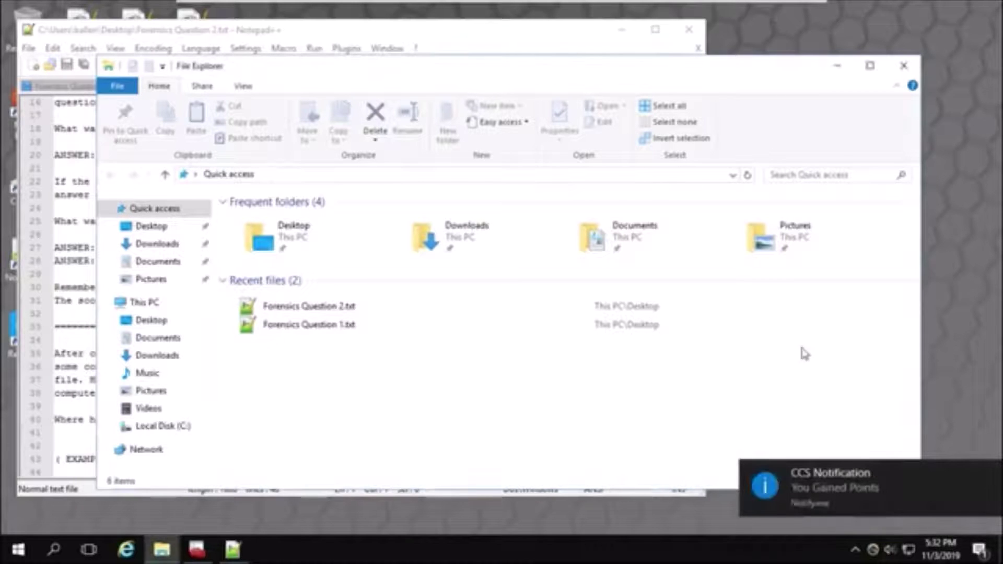
Step: Search all of This PC for password.txt
click(812, 176)
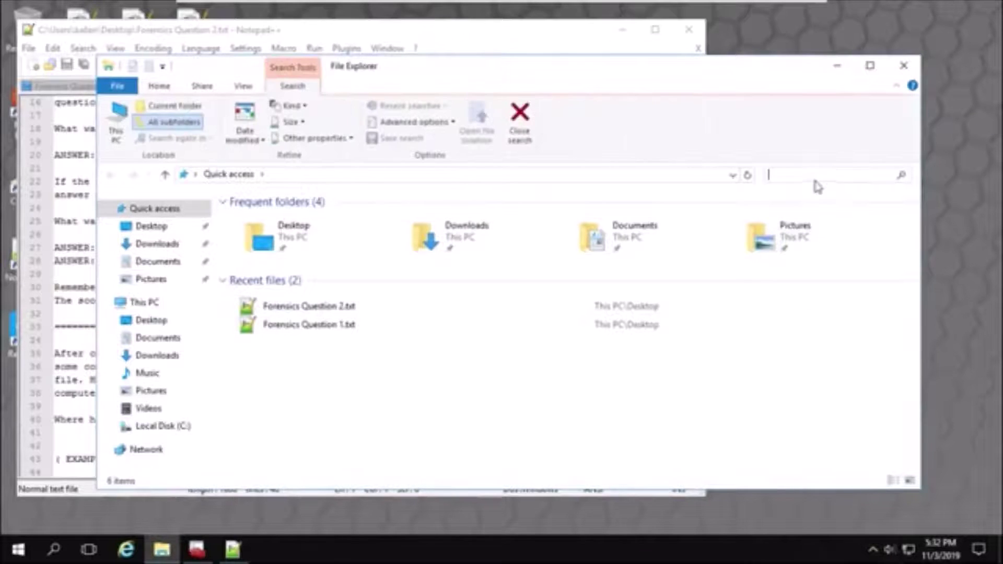
text(password.t)
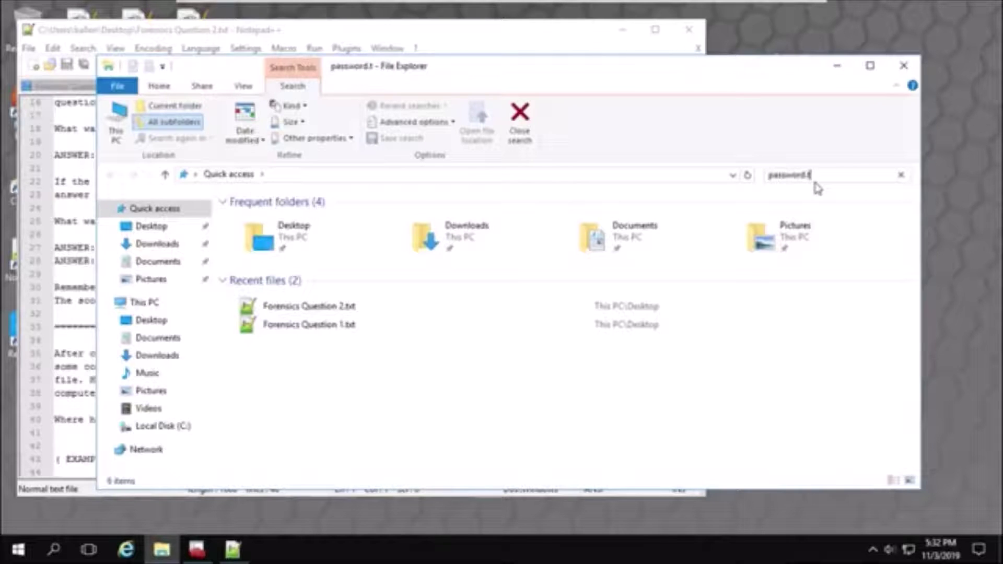
text(xt)
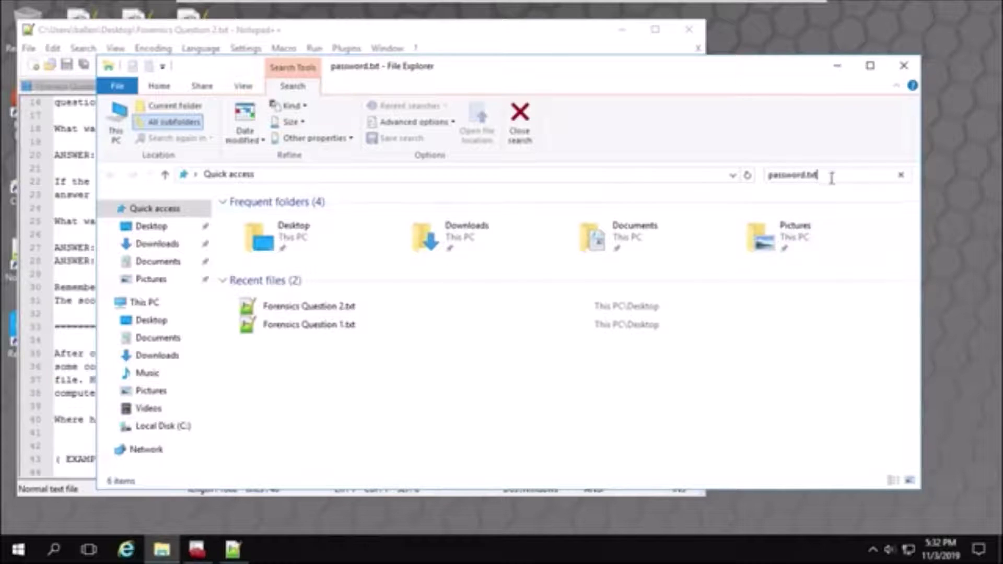
click(145, 302)
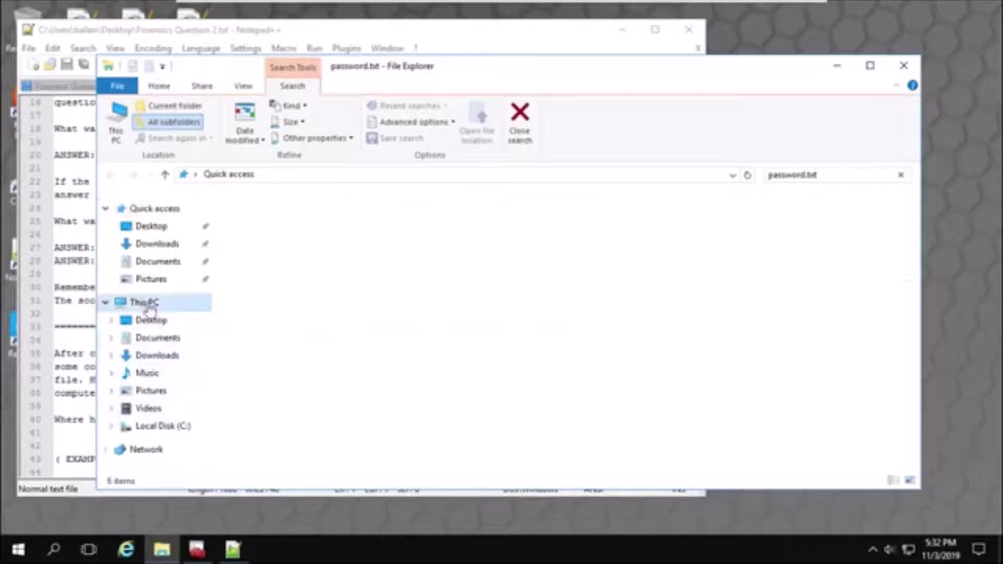
click(815, 180)
text(p)
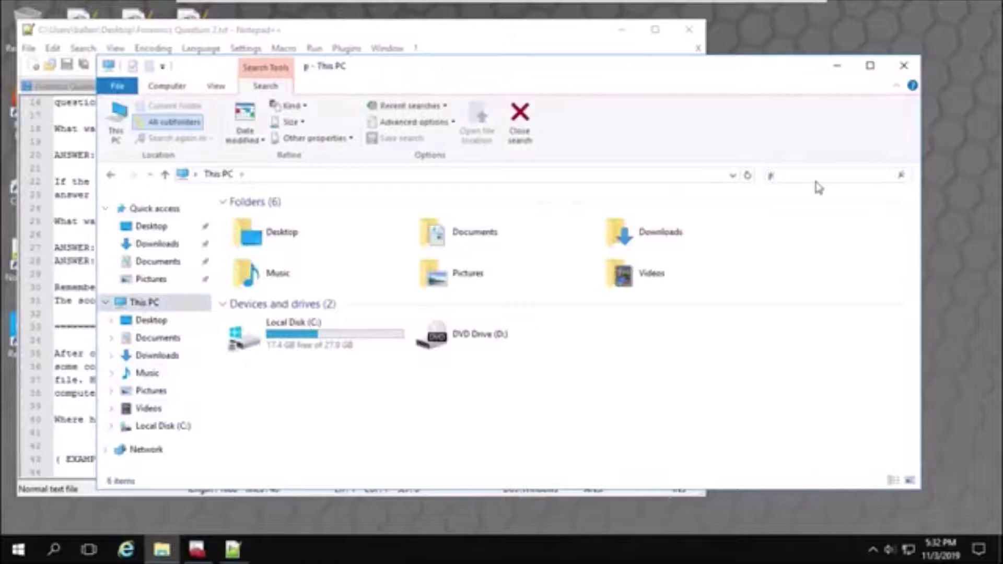
text(assword.txt)
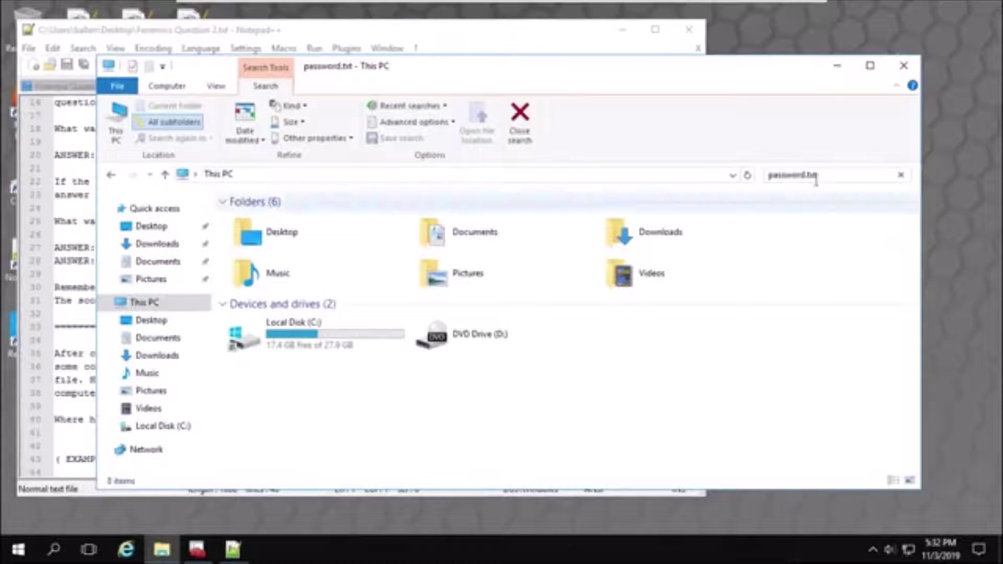
Step: Minimize Explorer and Notepad++, then open Forensics Question 3.txt to its party-location question
click(838, 67)
click(622, 29)
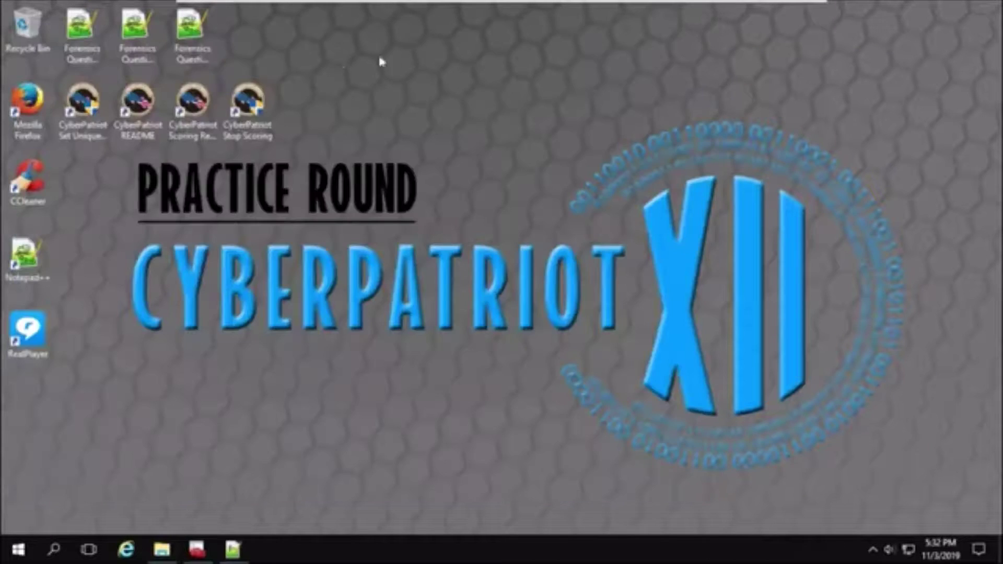
double_click(192, 28)
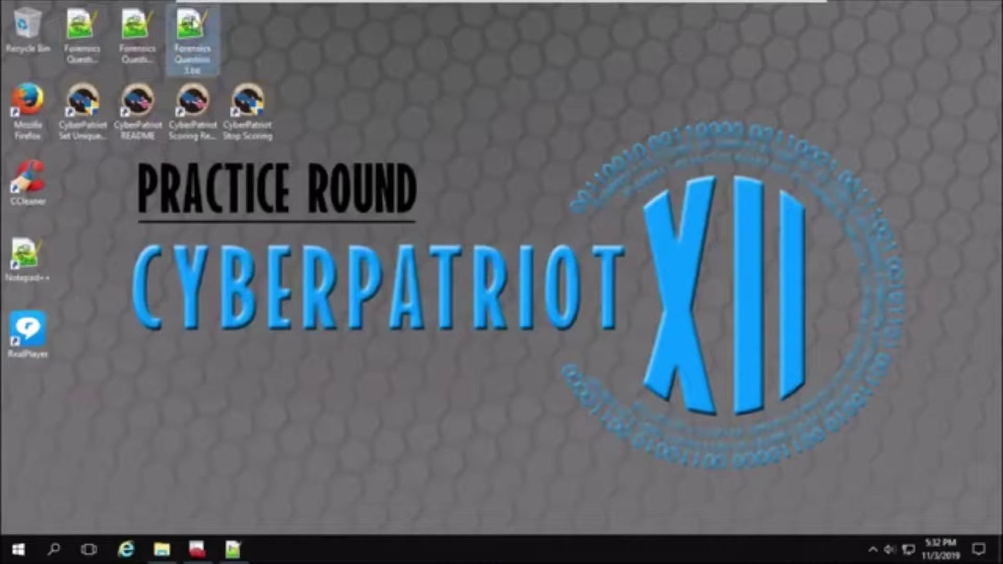
scroll(264, 295, down, 3)
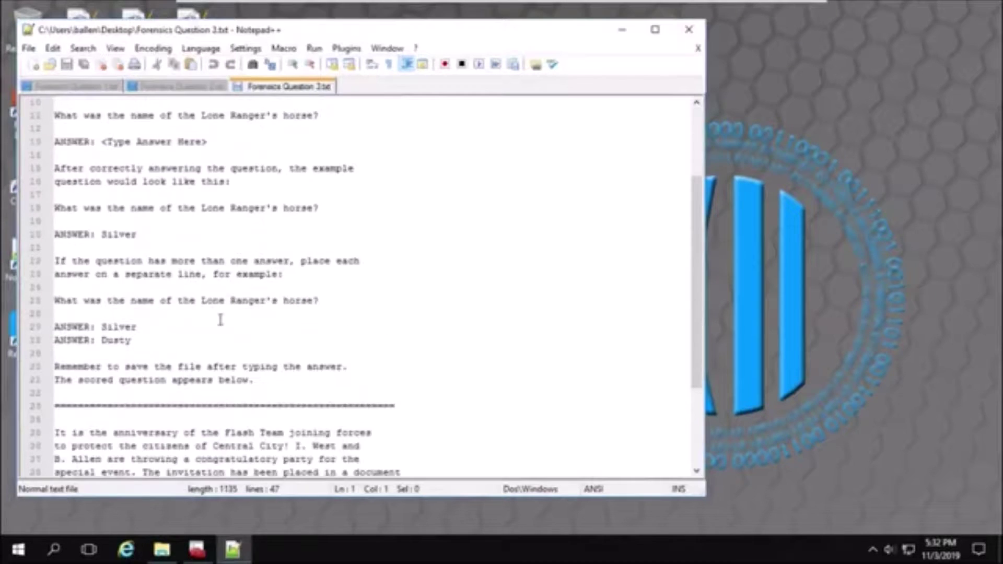
scroll(203, 314, down, 3)
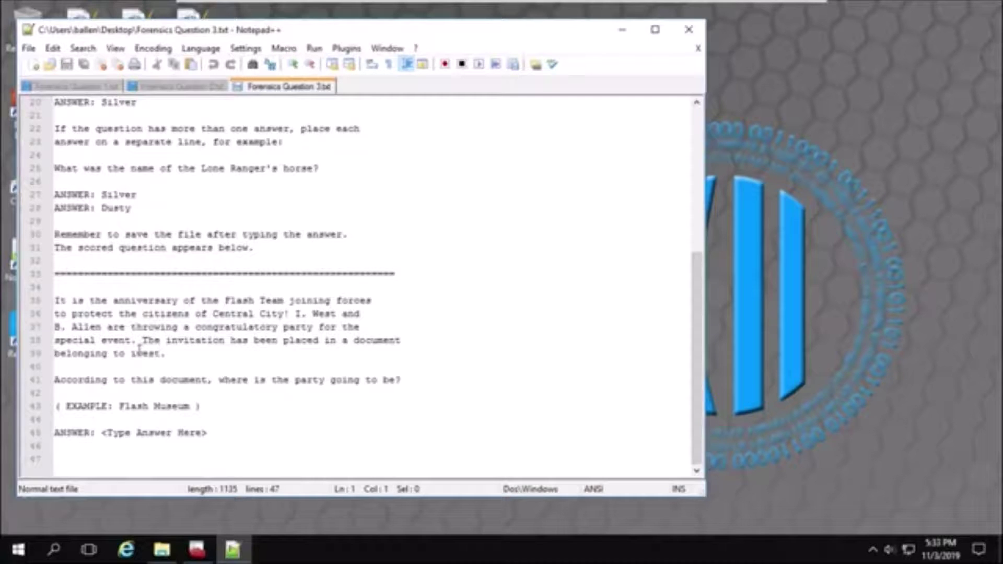
mouse_move(162, 553)
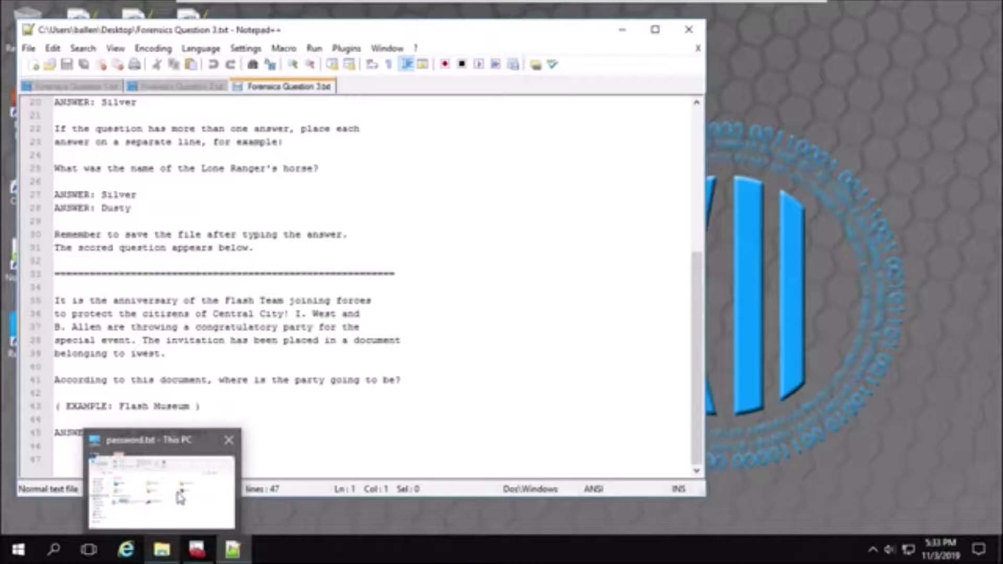
Step: Open a new File Explorer window and navigate C:\Users to the suspect user's Documents folder
click(181, 498)
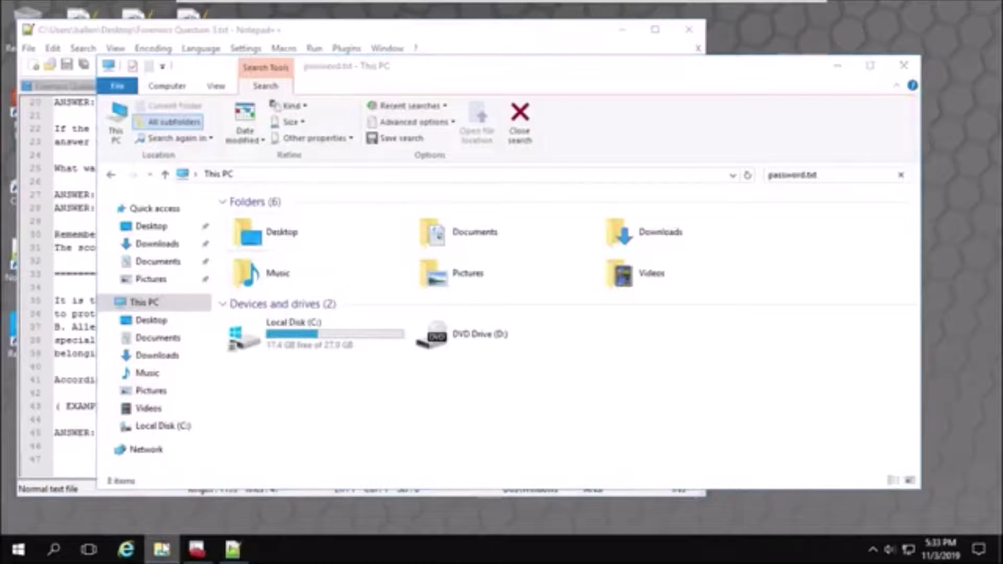
right_click(162, 549)
click(164, 479)
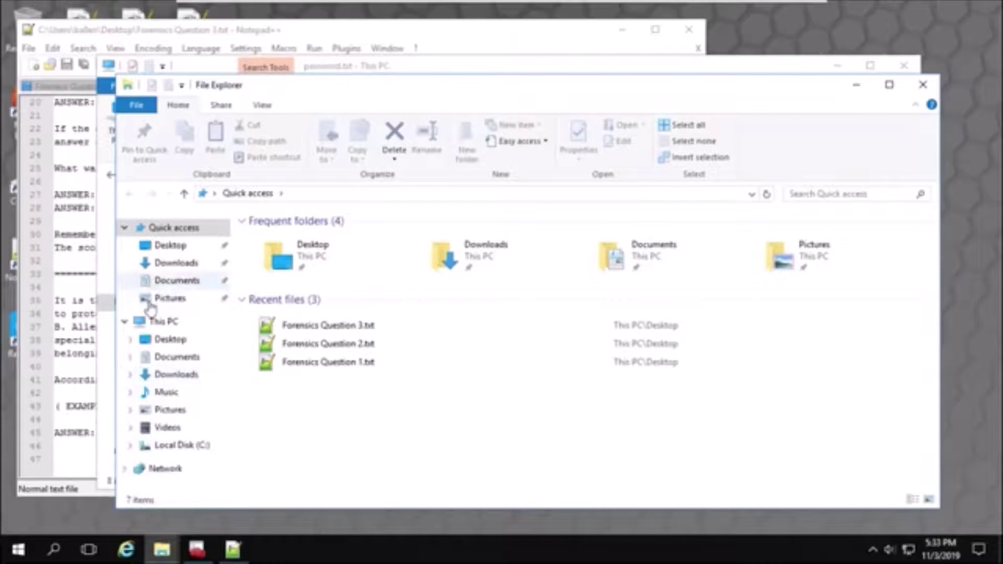
click(181, 447)
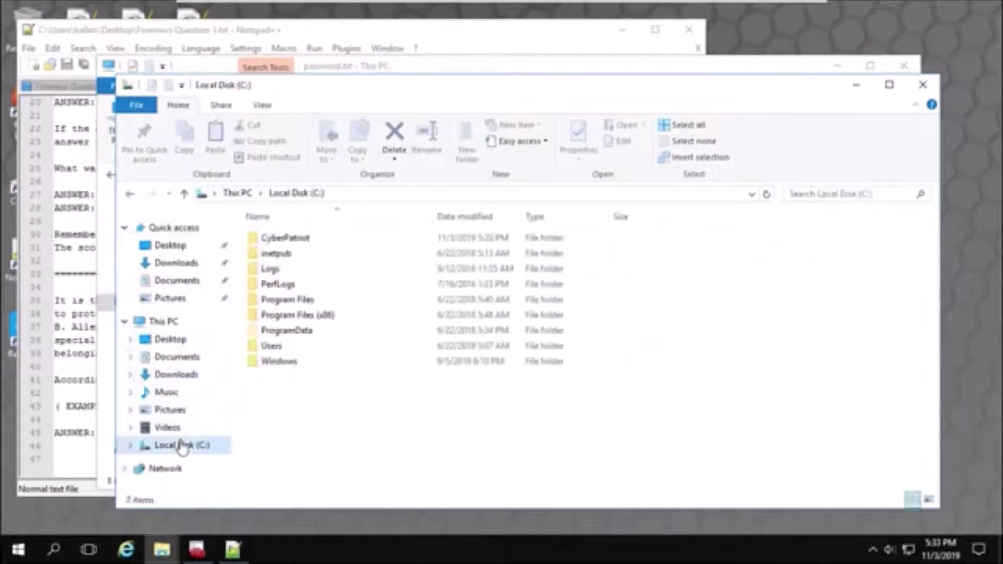
double_click(272, 346)
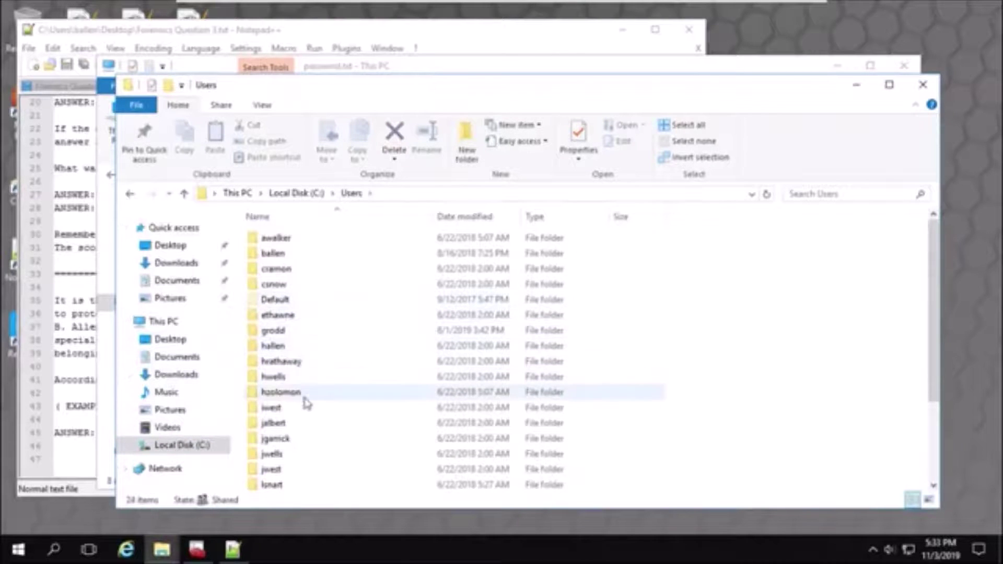
double_click(284, 409)
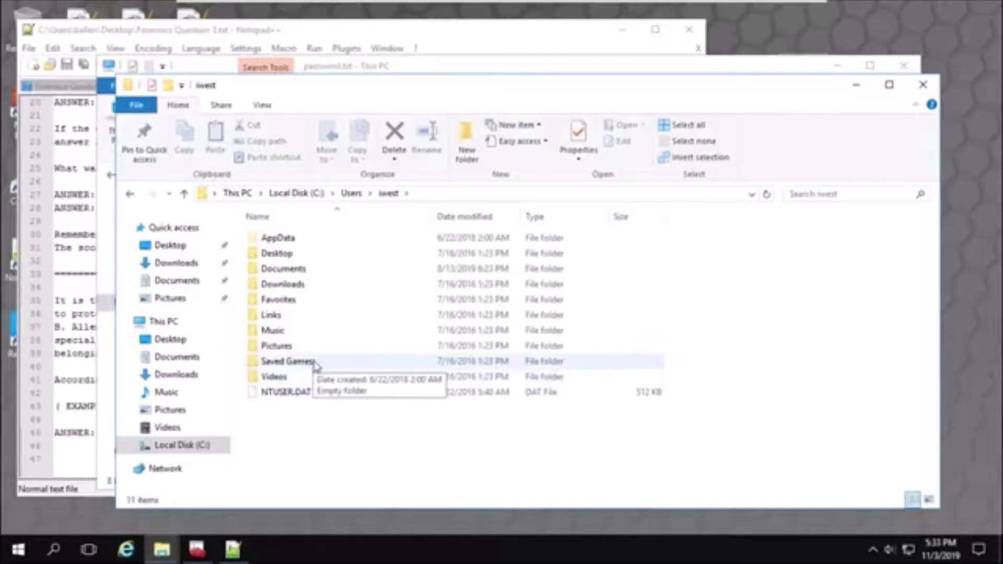
double_click(307, 271)
Step: Open Invitation.txt and find the venue name CC Jitters Coffee House
double_click(313, 241)
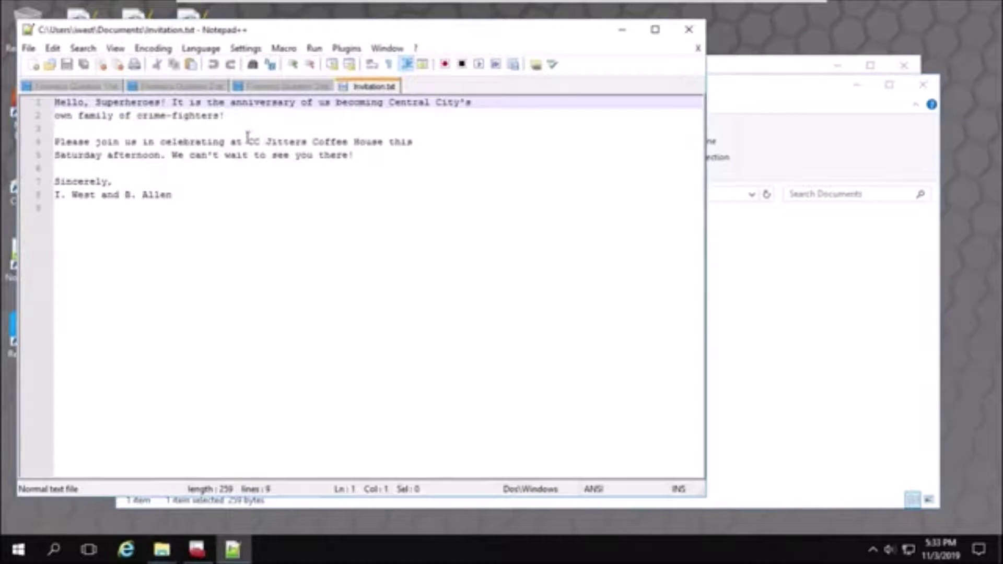
drag(249, 137, 382, 141)
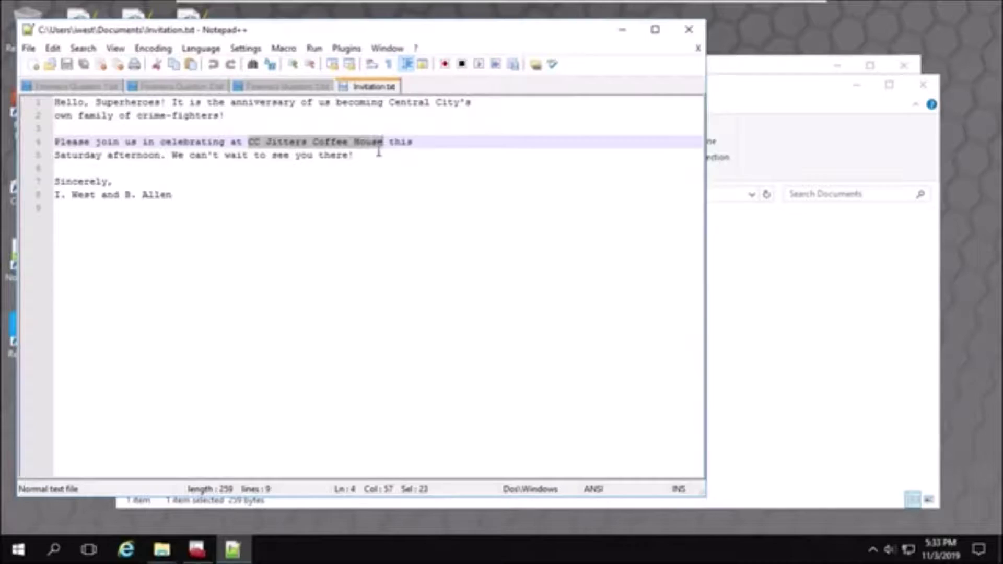
click(623, 31)
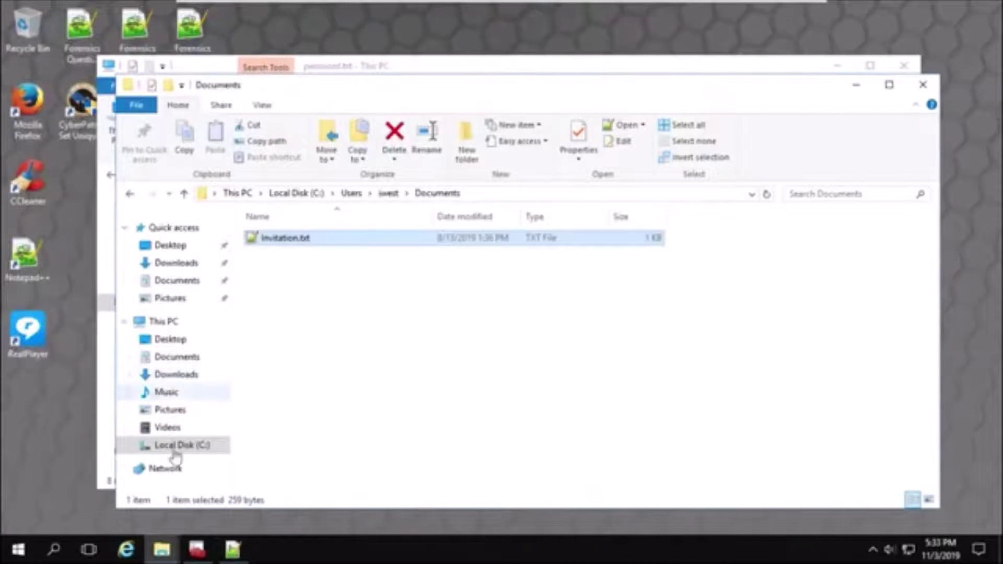
mouse_move(244, 559)
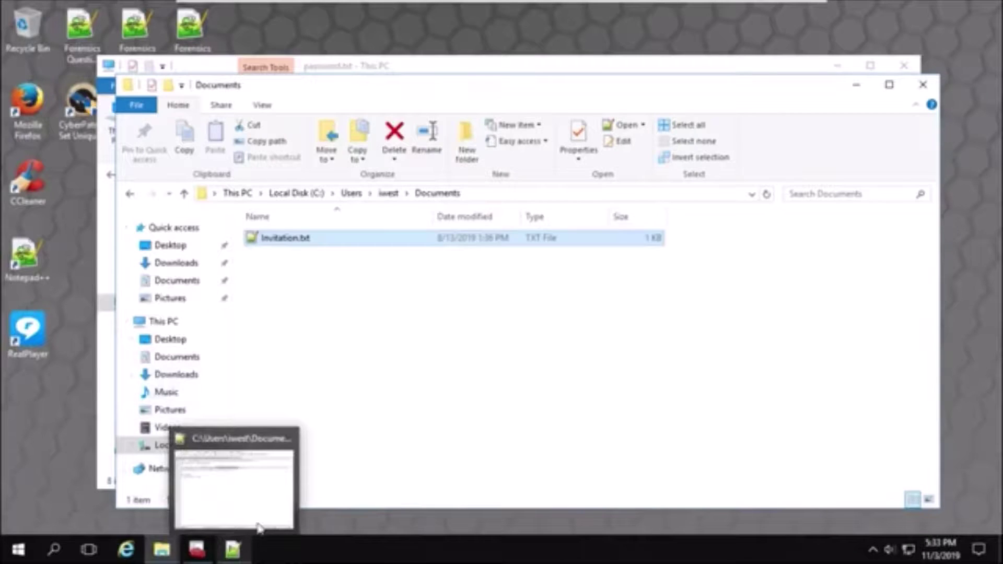
click(255, 485)
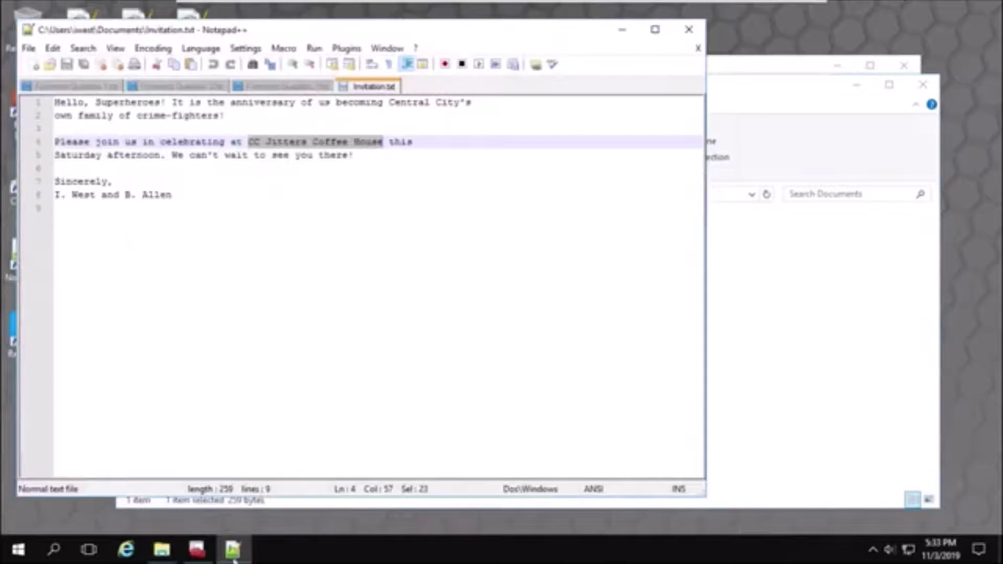
click(270, 557)
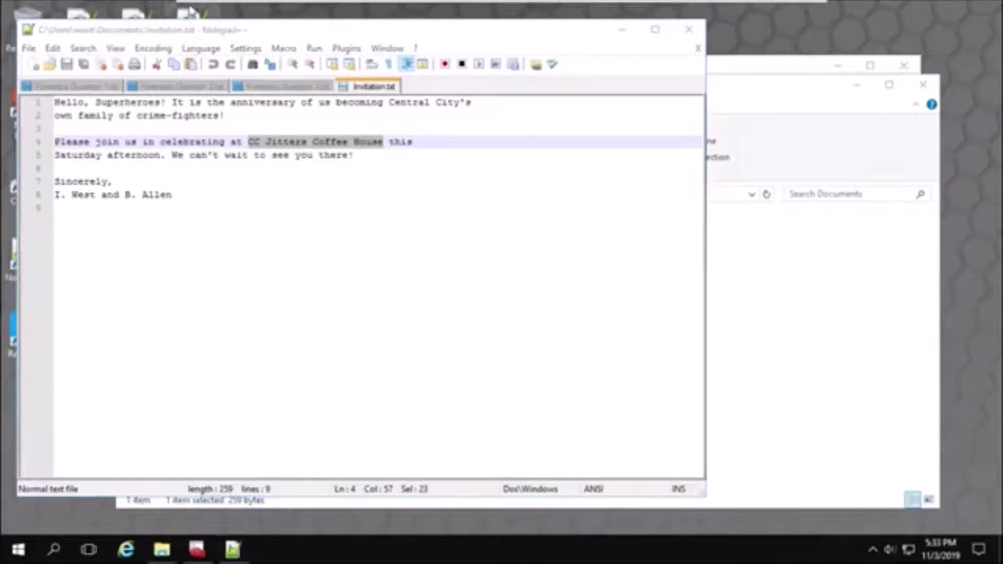
click(622, 30)
click(628, 60)
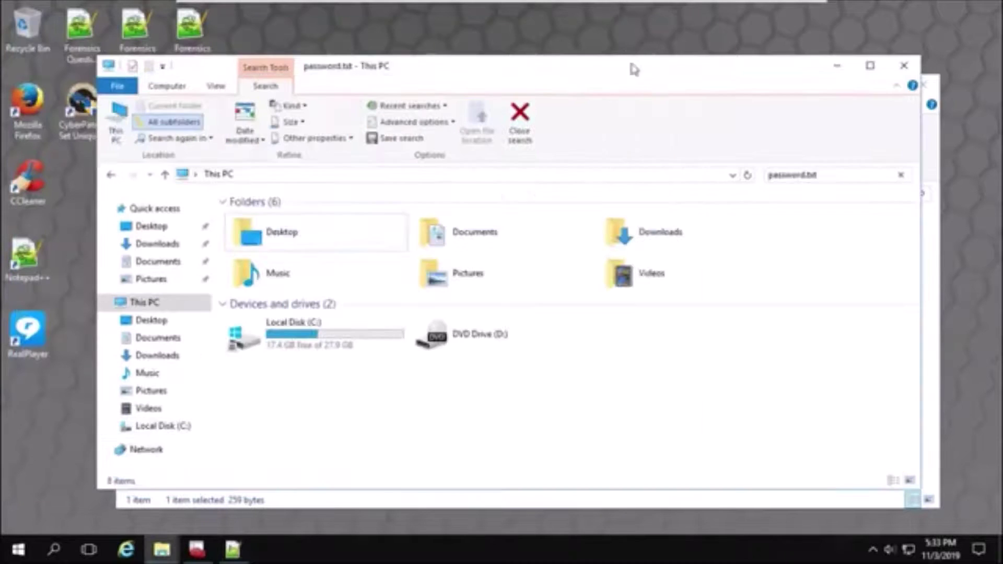
Step: Answer Forensics Question 3 with 'CC Jitters Coffee House' on line 45 and save it
double_click(175, 29)
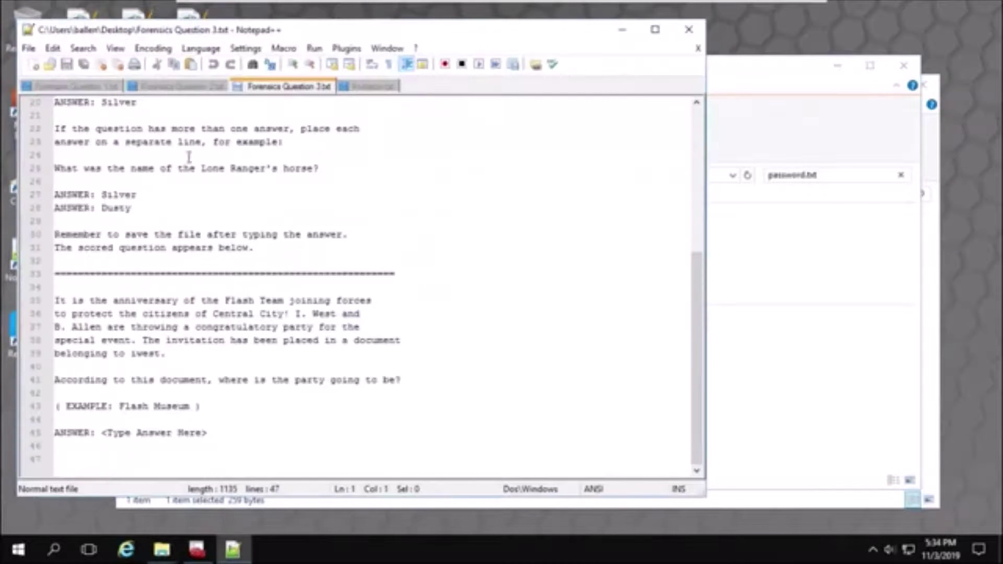
drag(208, 434, 105, 441)
text(CC Jitters Coffee House)
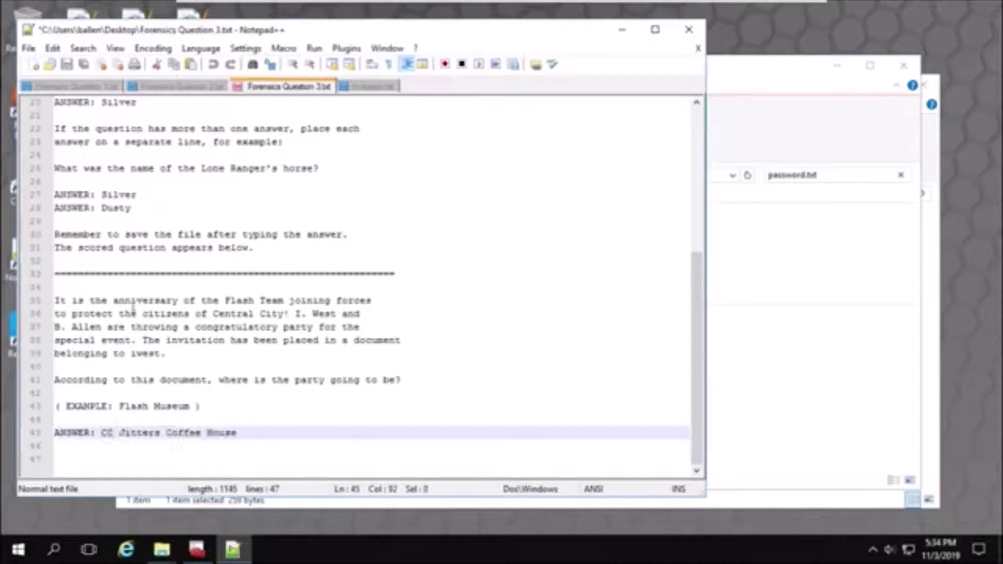
key(ctrl+s)
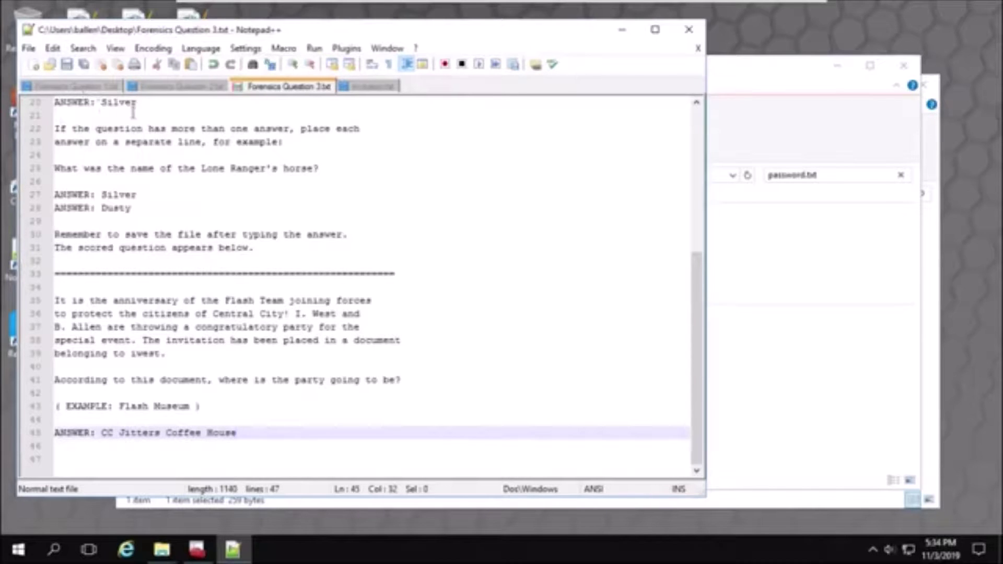
Step: Close the Forensics Question 3 and Invitation.txt tabs, leaving Question 2 showing
right_click(331, 90)
click(338, 100)
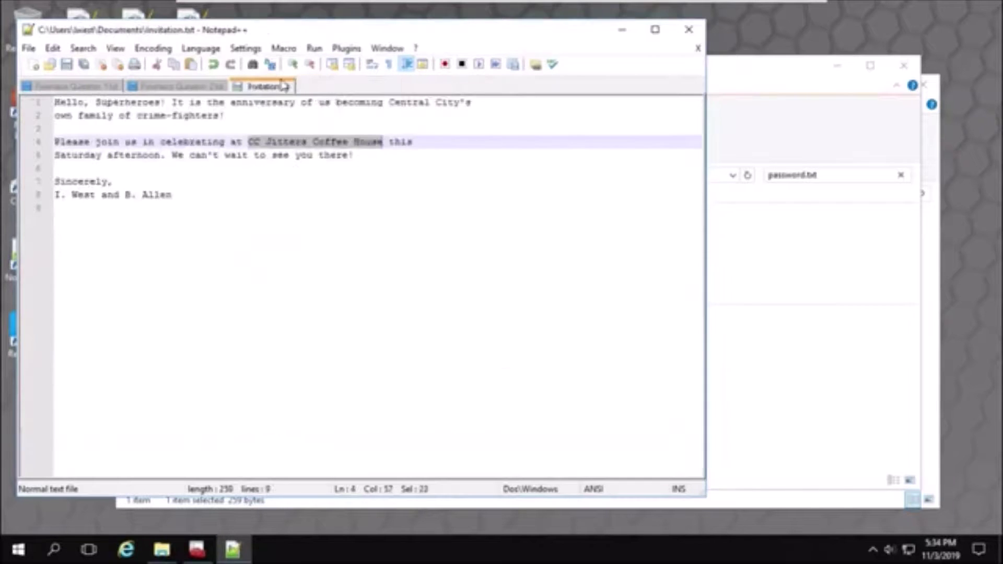
right_click(287, 91)
click(291, 99)
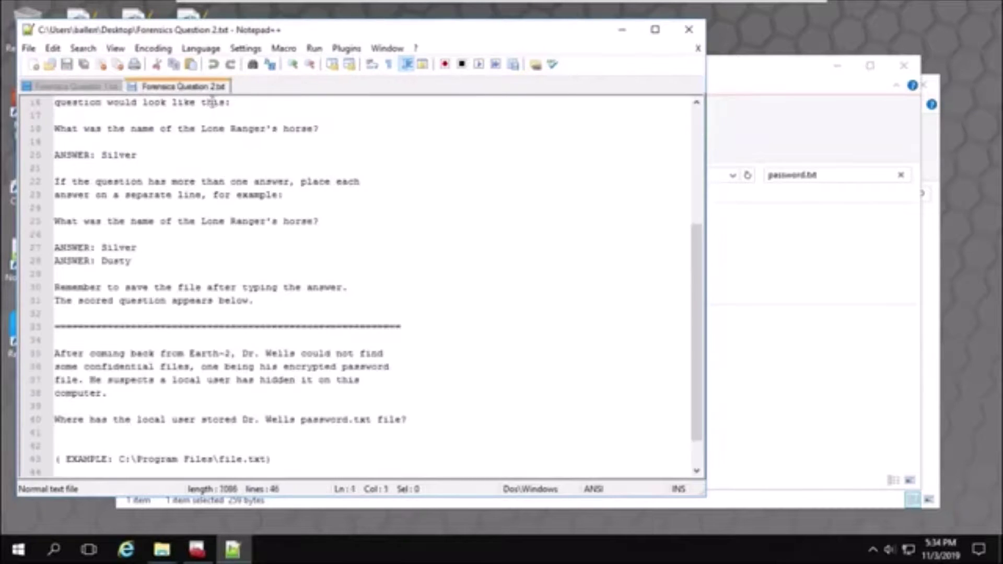
scroll(326, 280, down, 1)
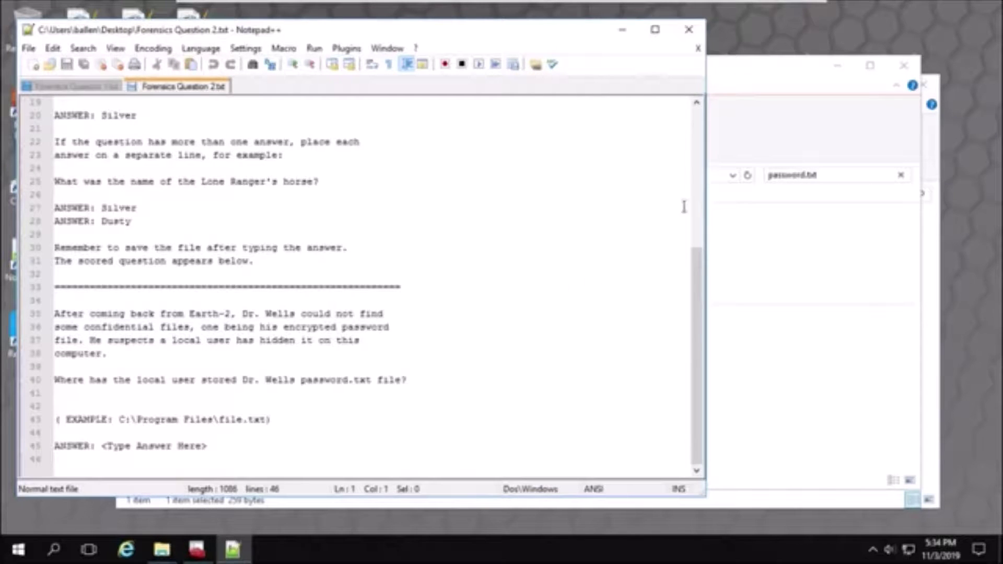
Step: Run the password.txt search across This PC in File Explorer
click(766, 125)
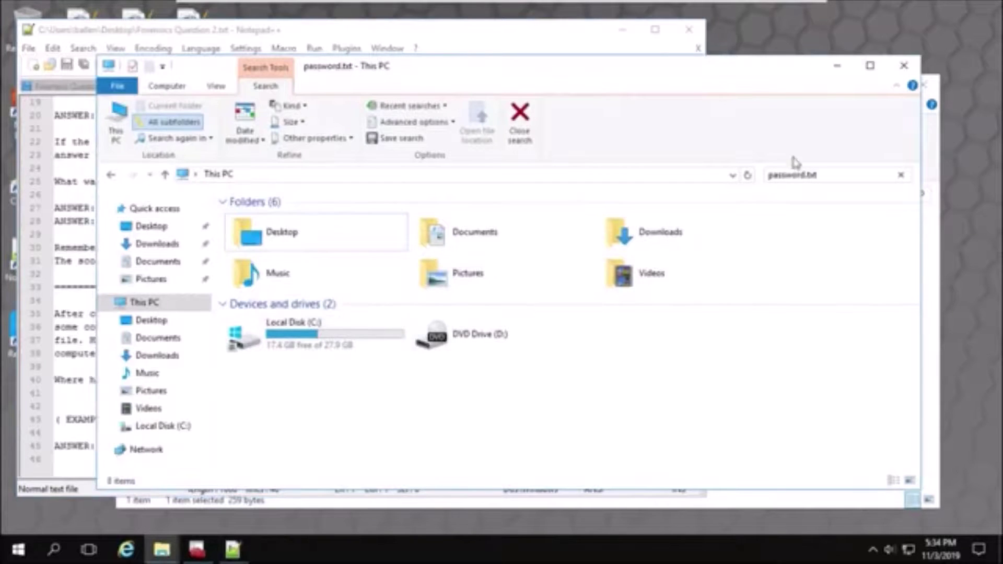
click(841, 177)
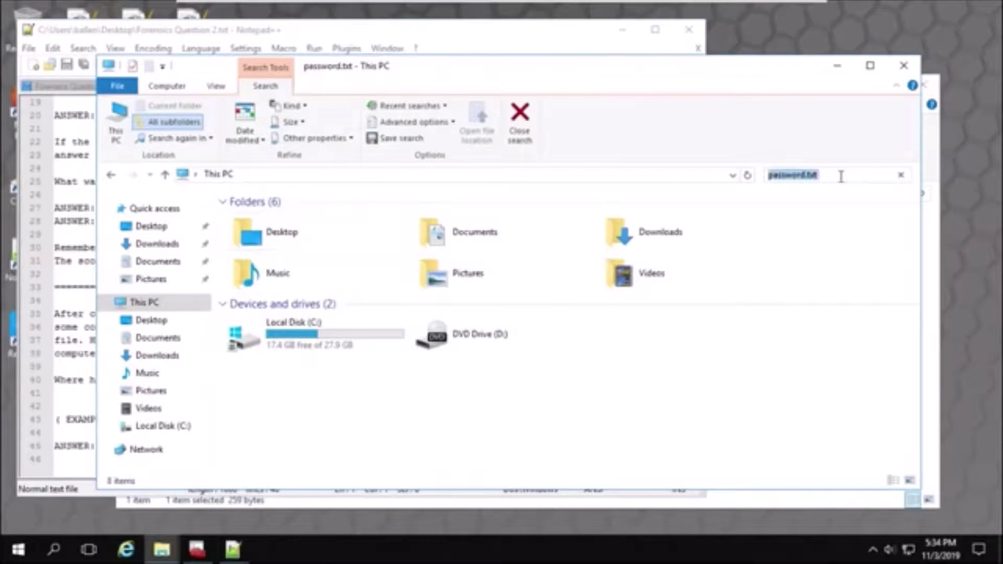
click(841, 177)
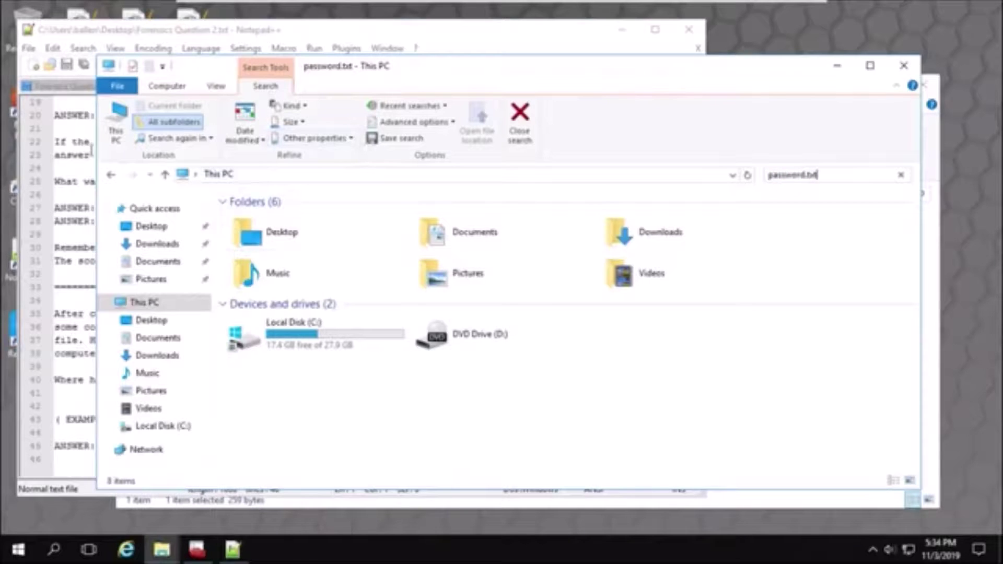
click(116, 123)
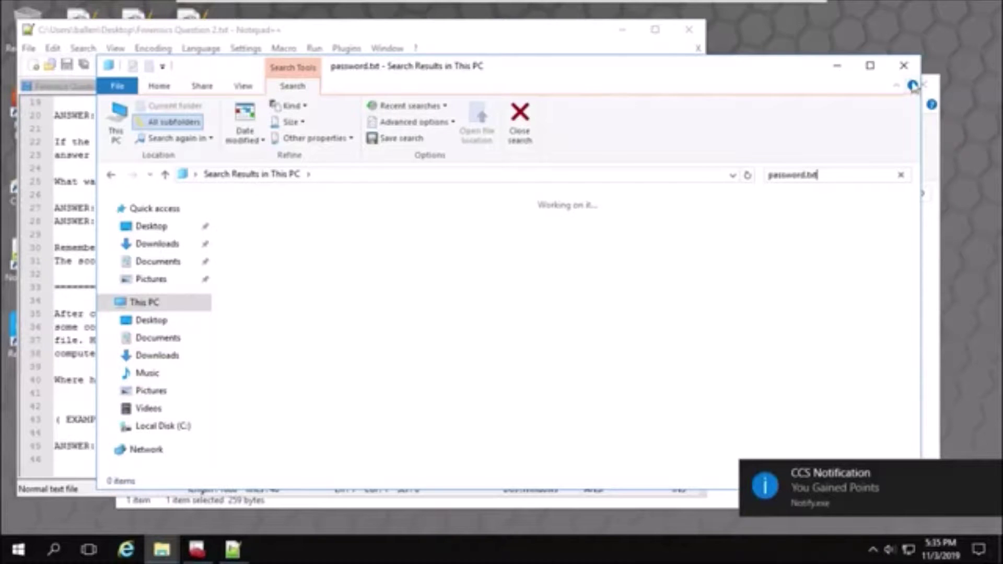
Step: Close the search results and Documents windows and minimize Notepad++ to show the desktop
click(904, 66)
click(899, 80)
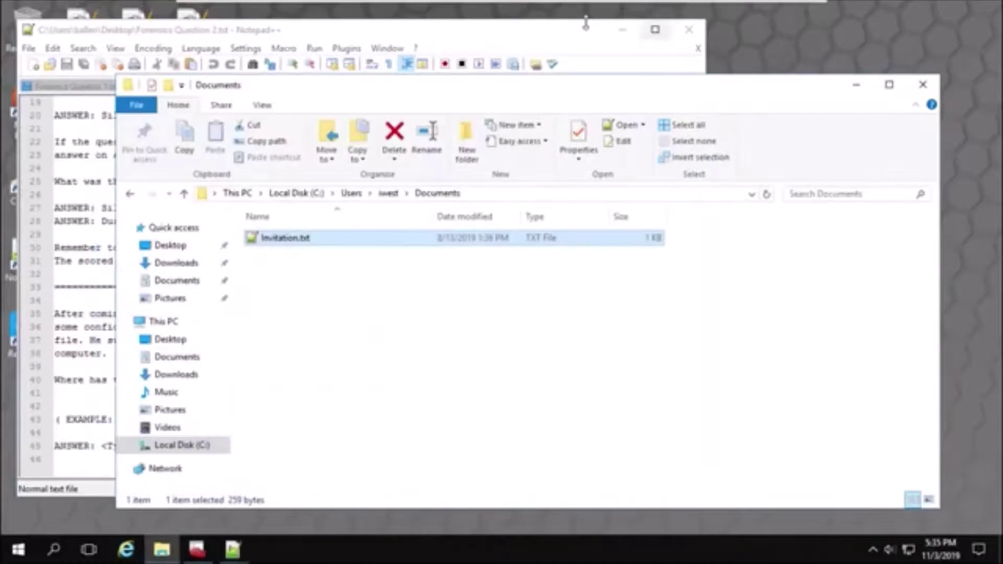
click(622, 30)
click(921, 84)
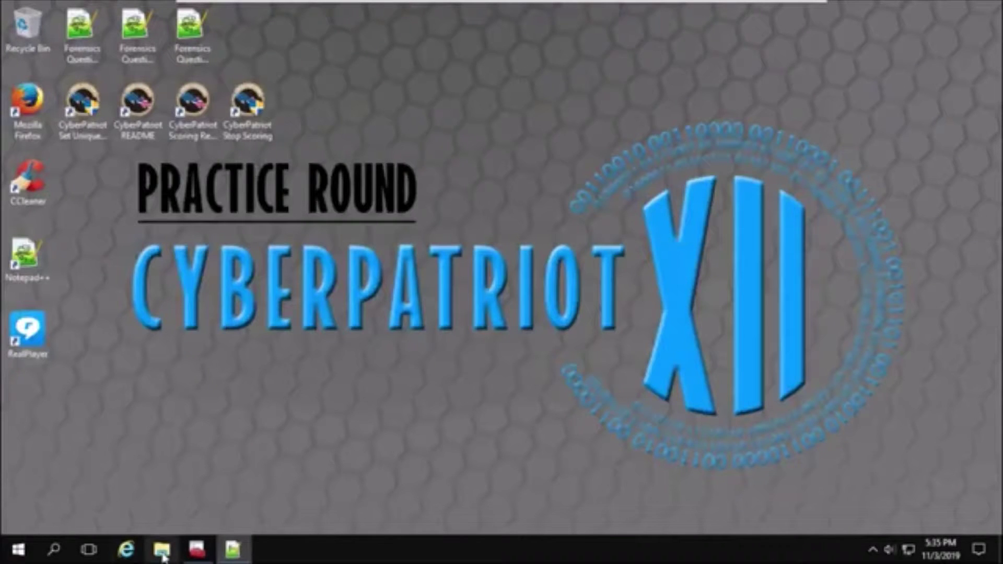
Step: Search Local Disk (C:) for password.txt in a new File Explorer window
click(163, 556)
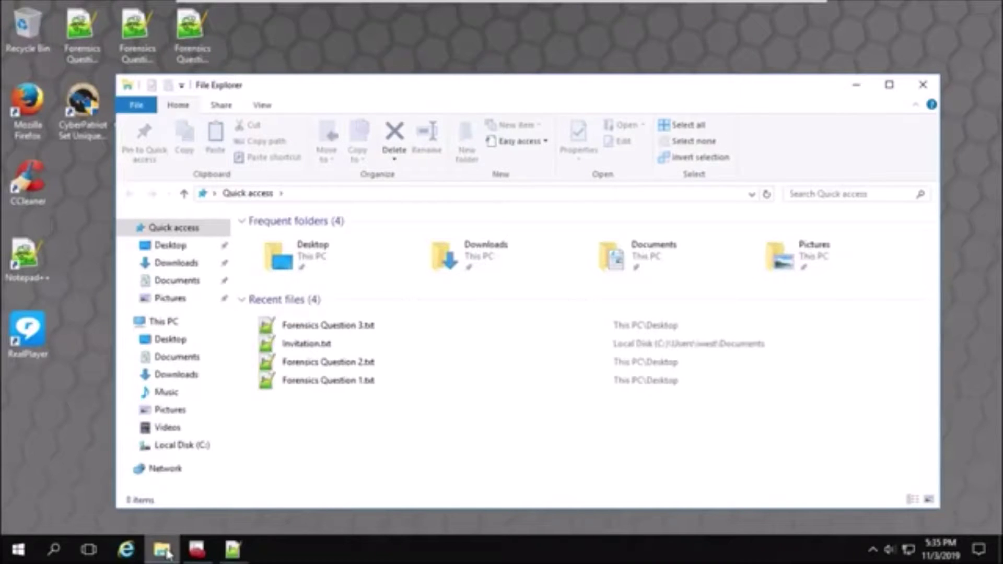
click(175, 445)
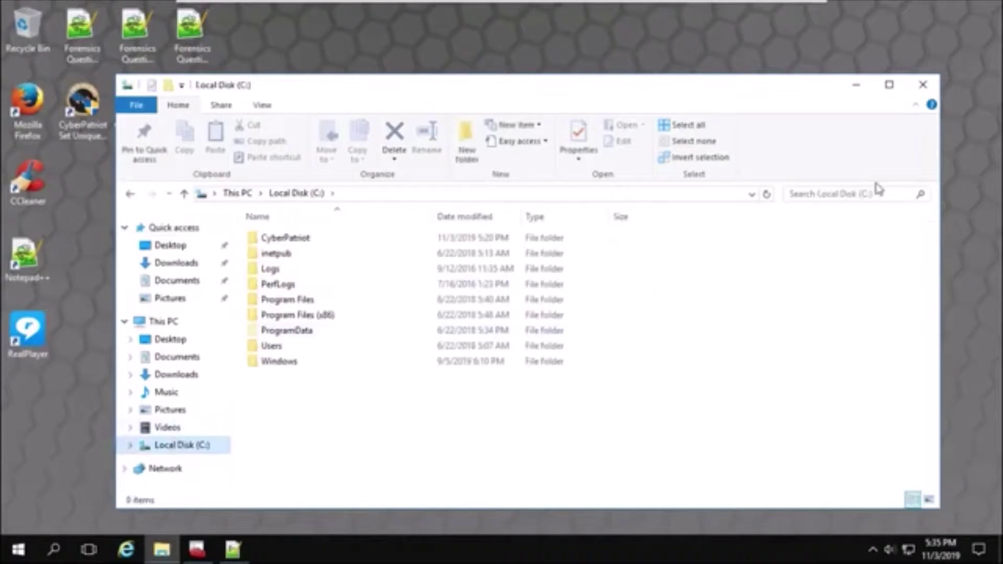
click(852, 198)
text(pass)
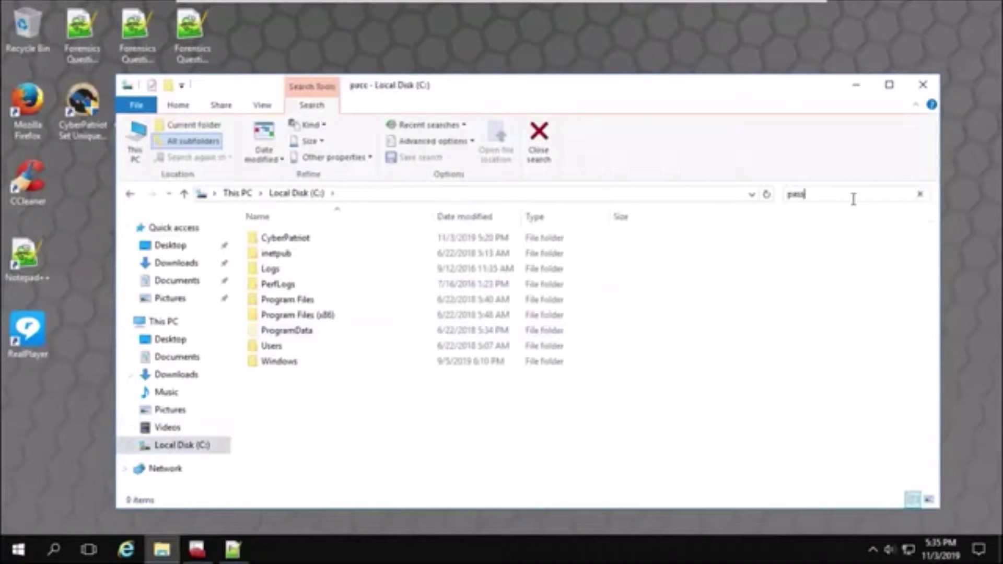
text(word.txt)
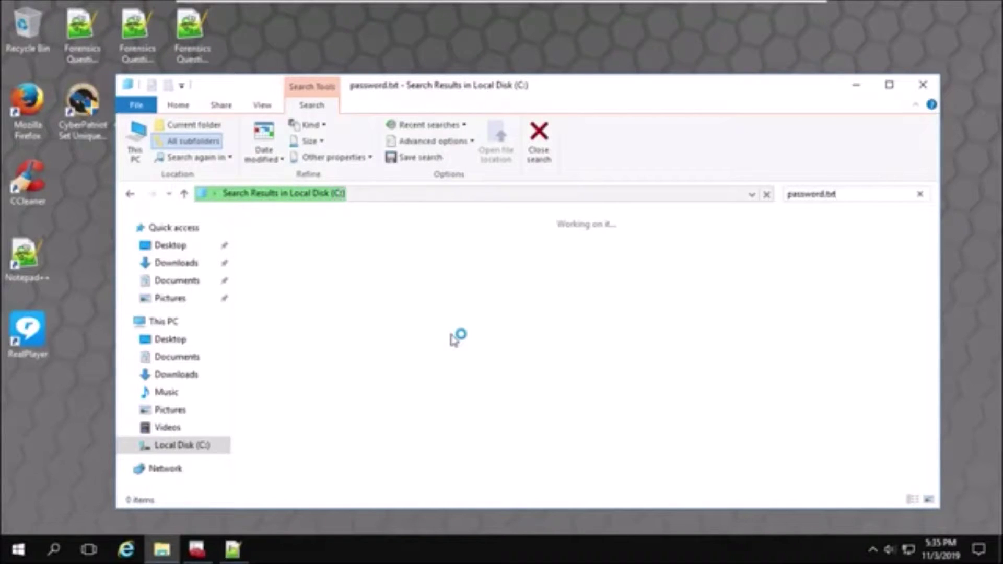
Step: Compare the running password.txt search with the Question 2 text until the Desktop-folder match appears
click(263, 106)
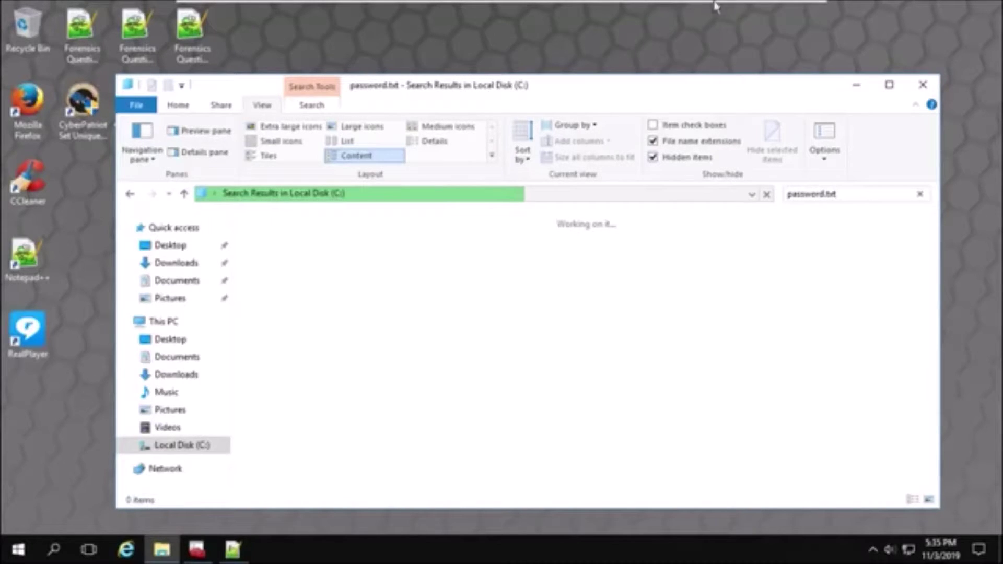
mouse_move(246, 558)
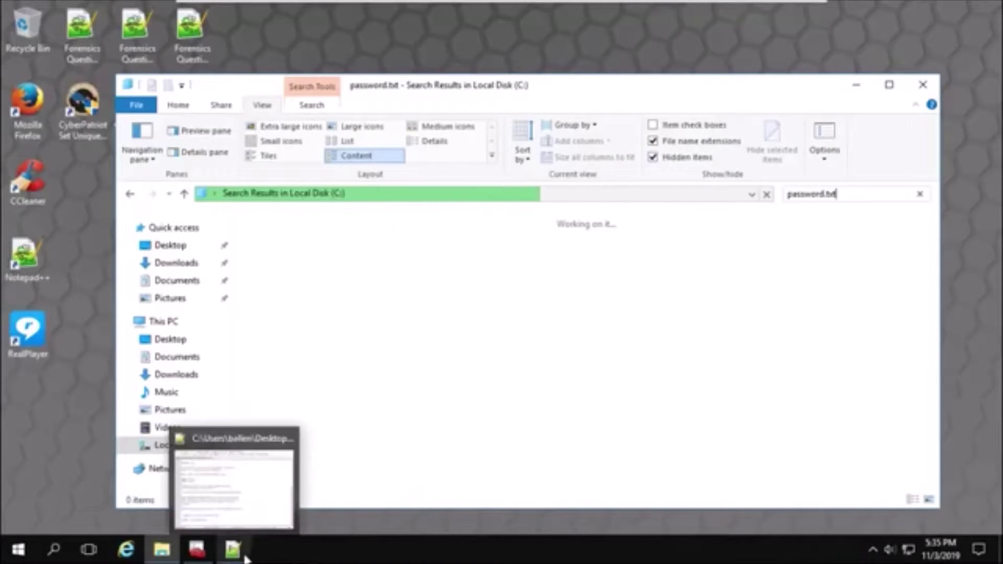
click(245, 505)
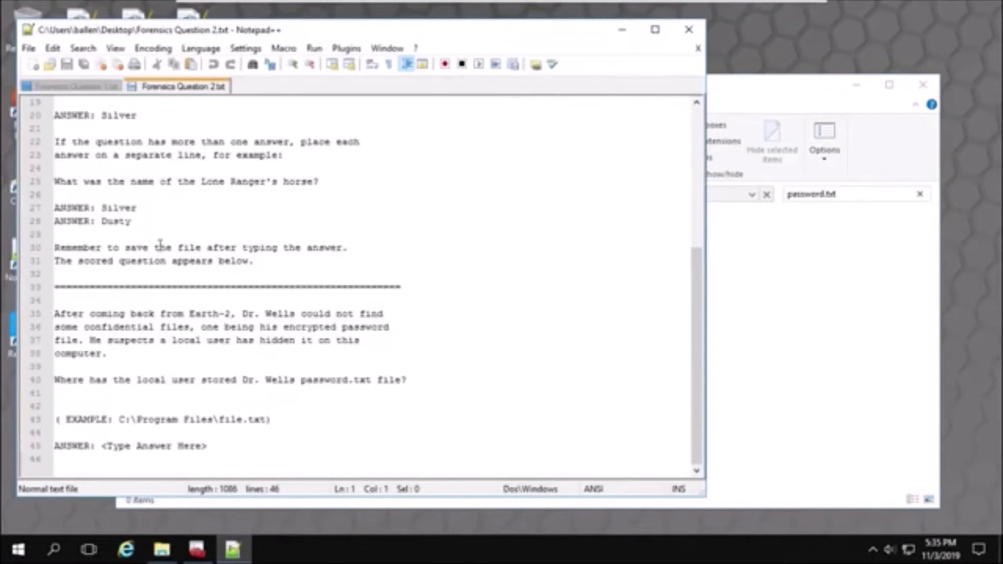
click(802, 99)
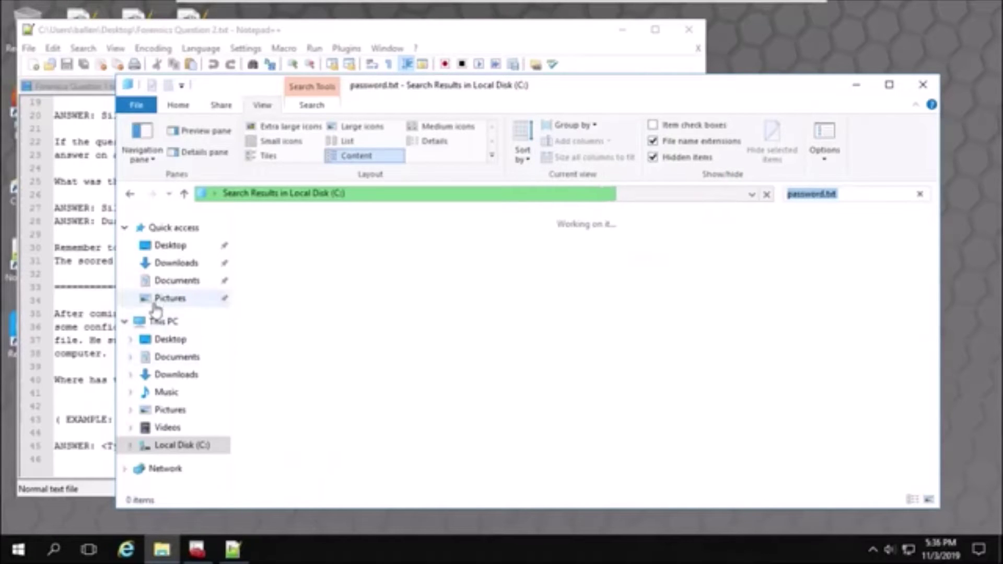
click(100, 303)
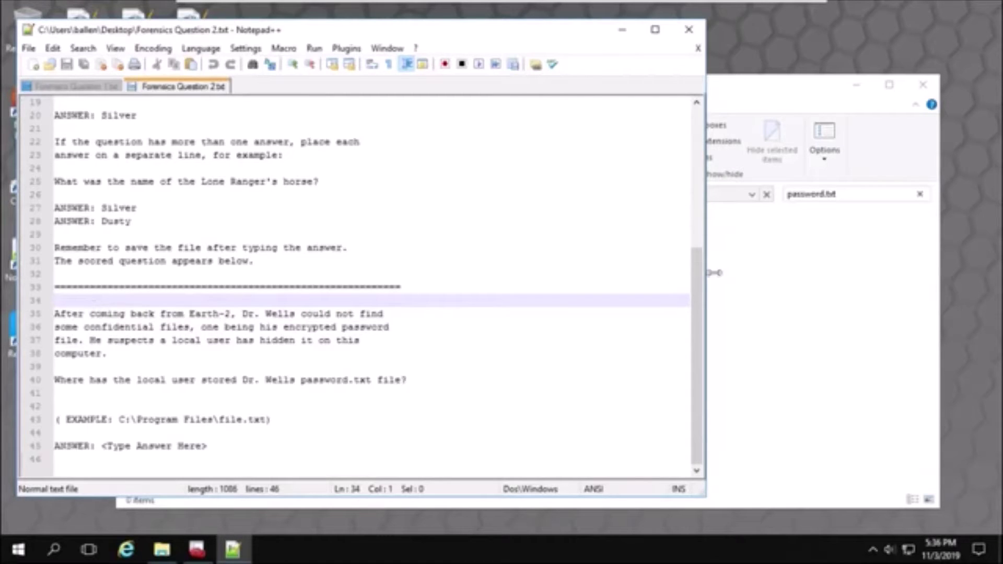
click(859, 270)
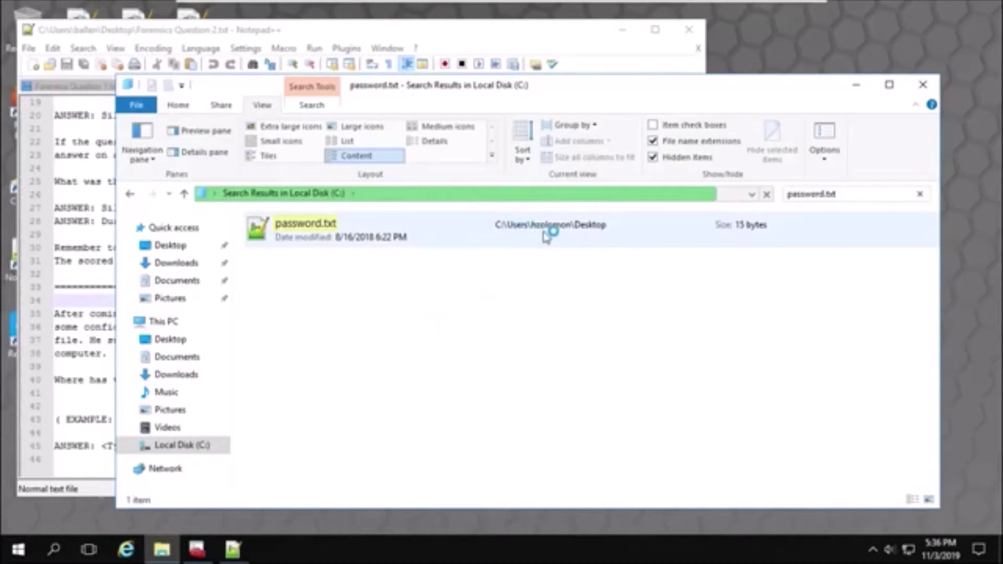
Step: Open the found password.txt file's Properties and copy its Location path
right_click(633, 233)
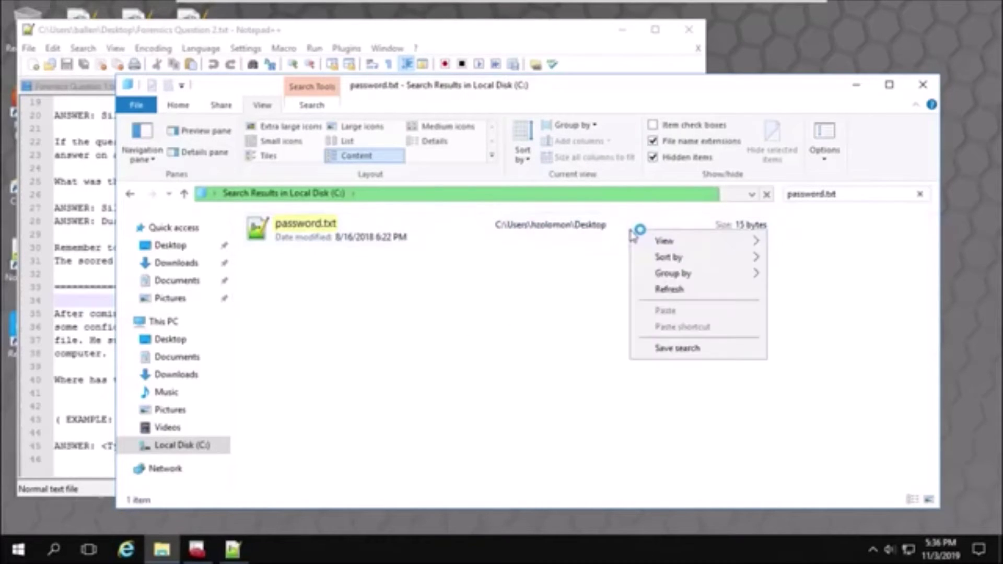
click(515, 243)
right_click(515, 243)
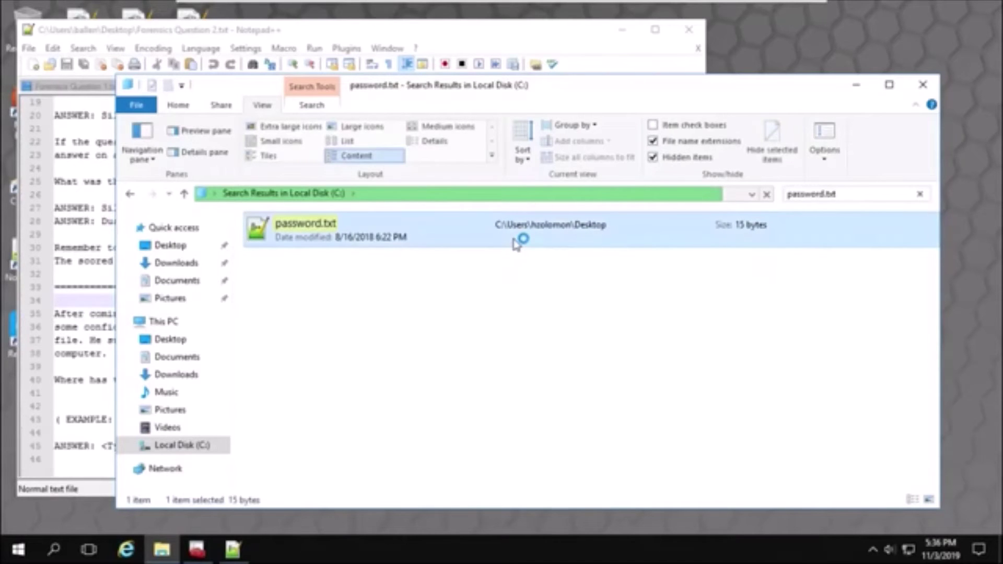
click(571, 476)
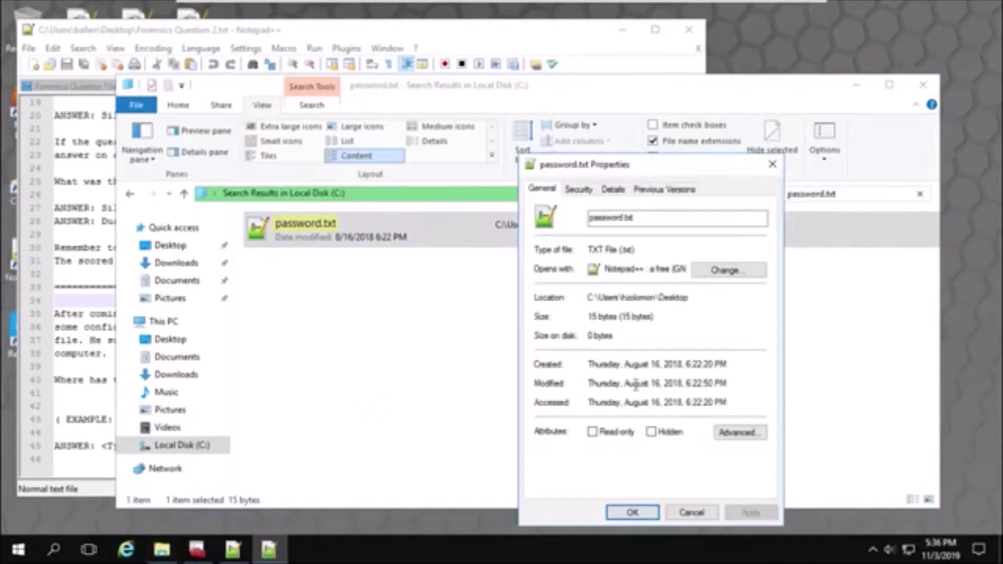
drag(689, 298, 586, 294)
key(ctrl+c)
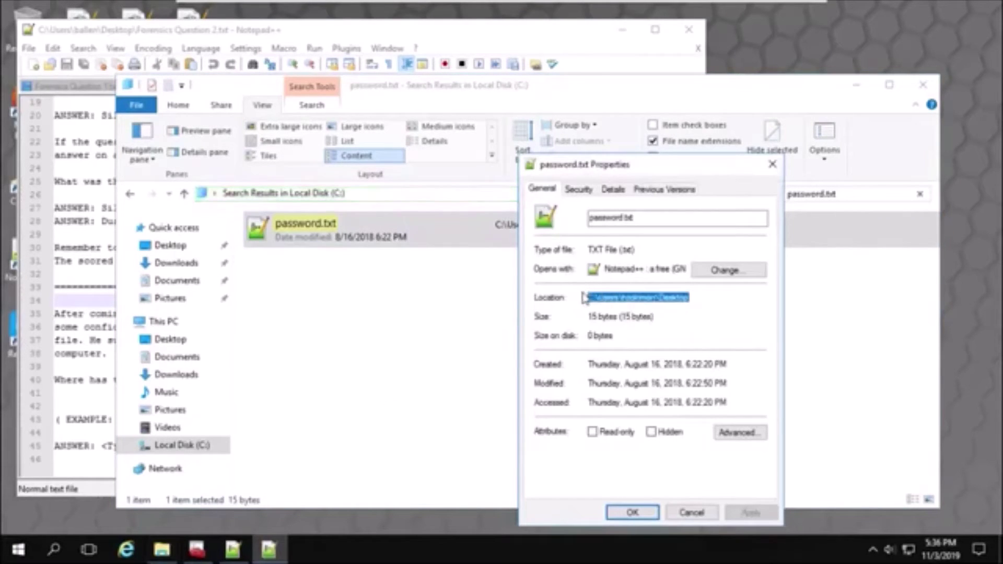
Step: Paste the location over Question 2's answer placeholder and save the file
click(112, 372)
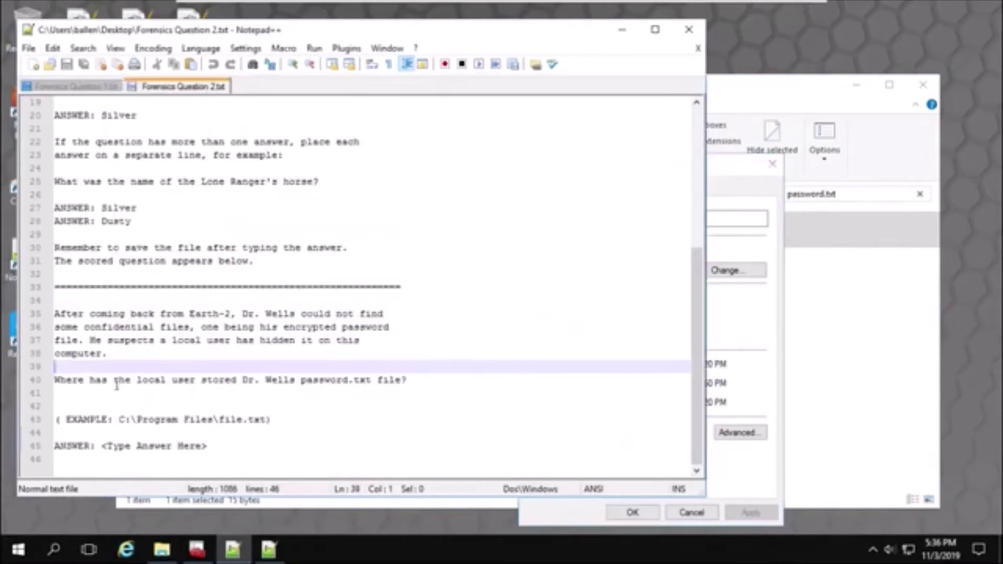
drag(208, 445, 100, 452)
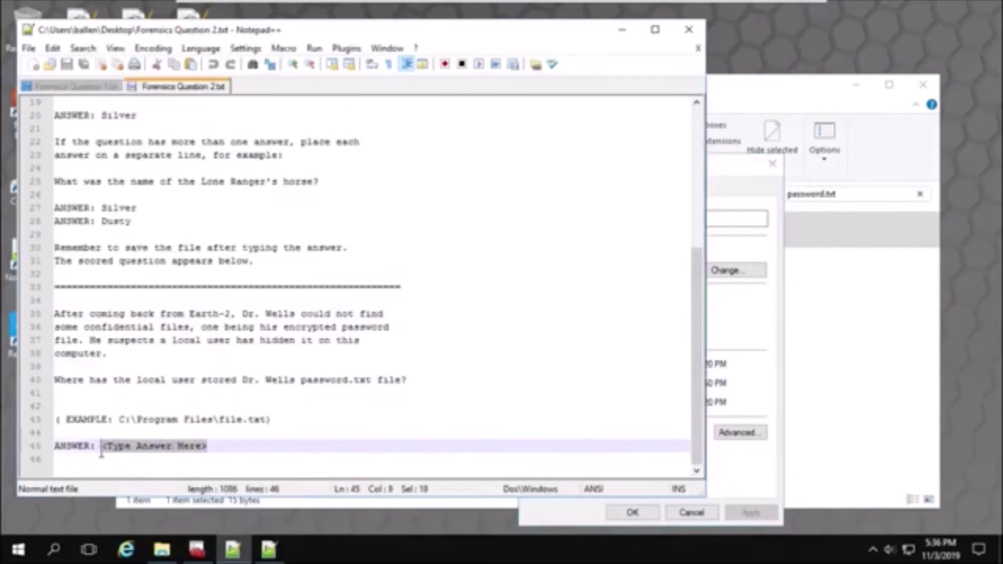
key(ctrl+v)
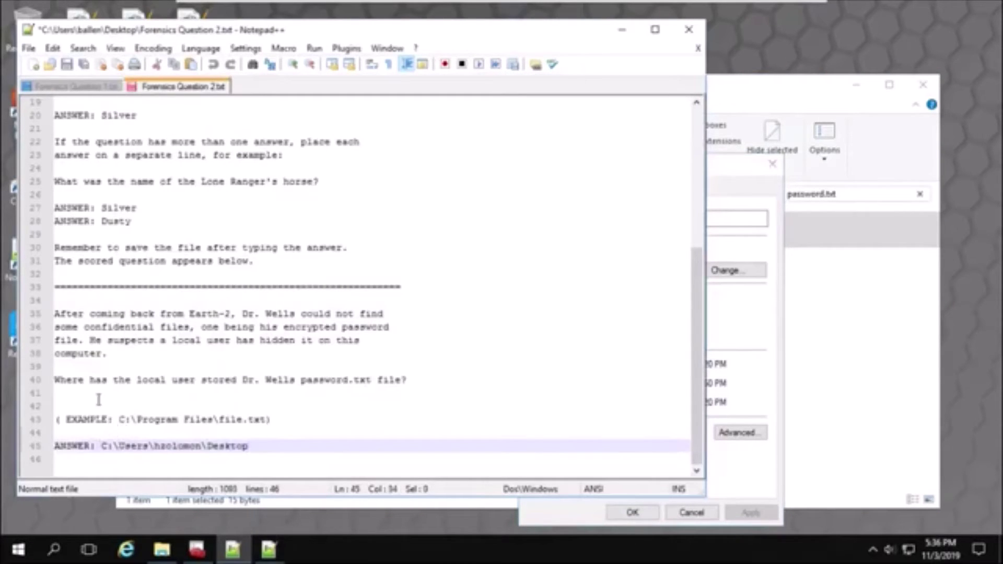
key(ctrl+s)
Step: Close Notepad++, the password.txt Properties dialog and search window, then open the CyberPatriot Scoring Report
click(702, 30)
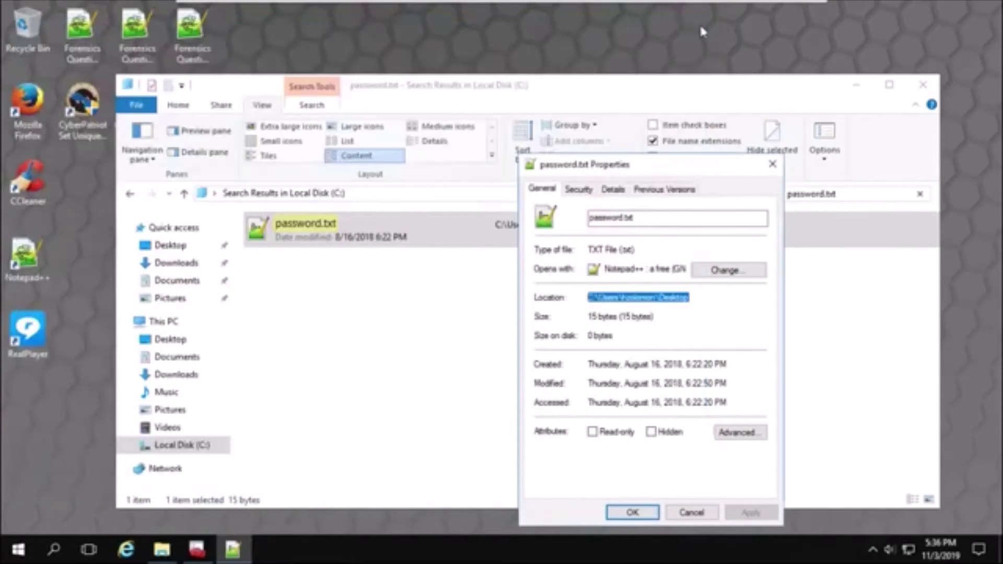
click(772, 163)
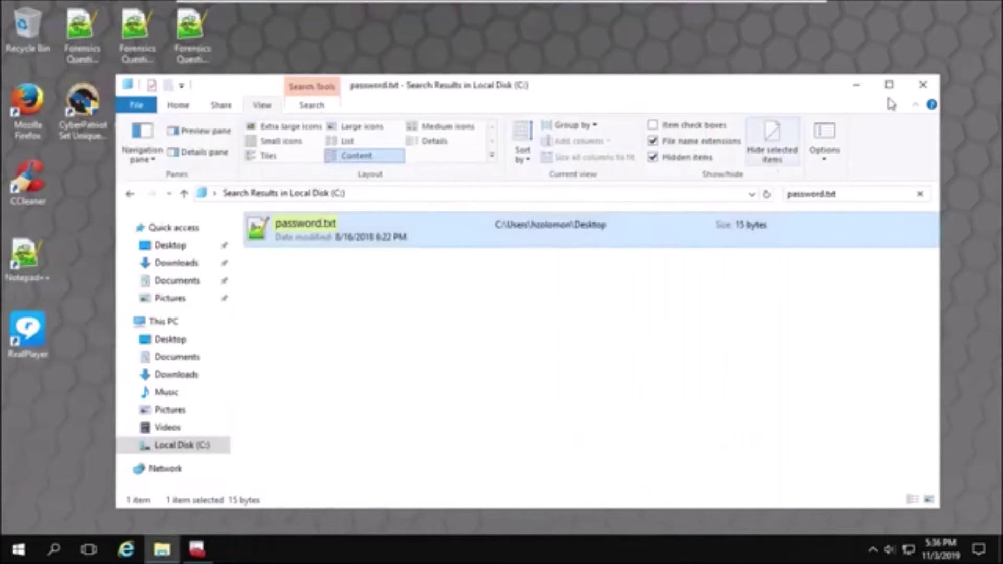
click(923, 85)
click(193, 118)
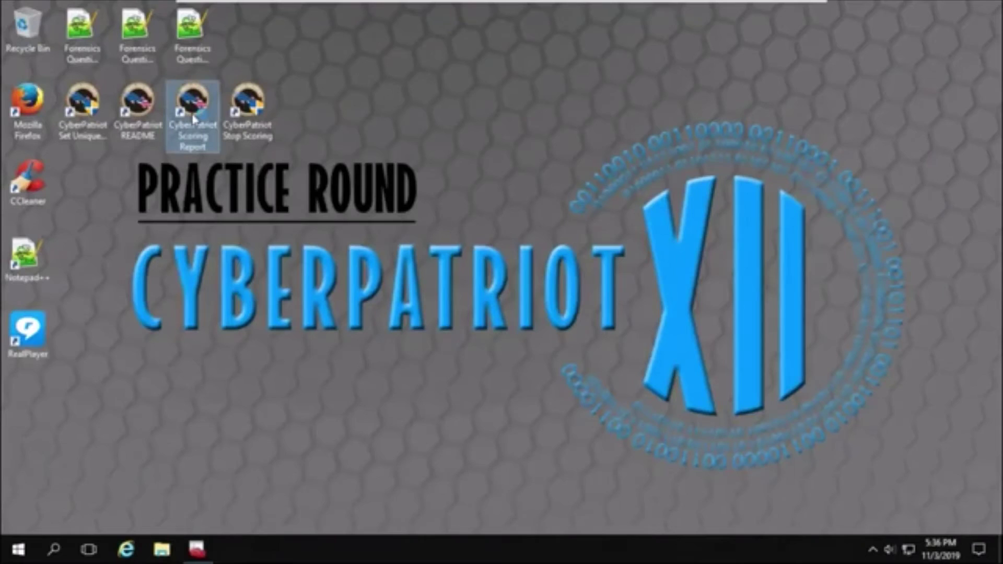